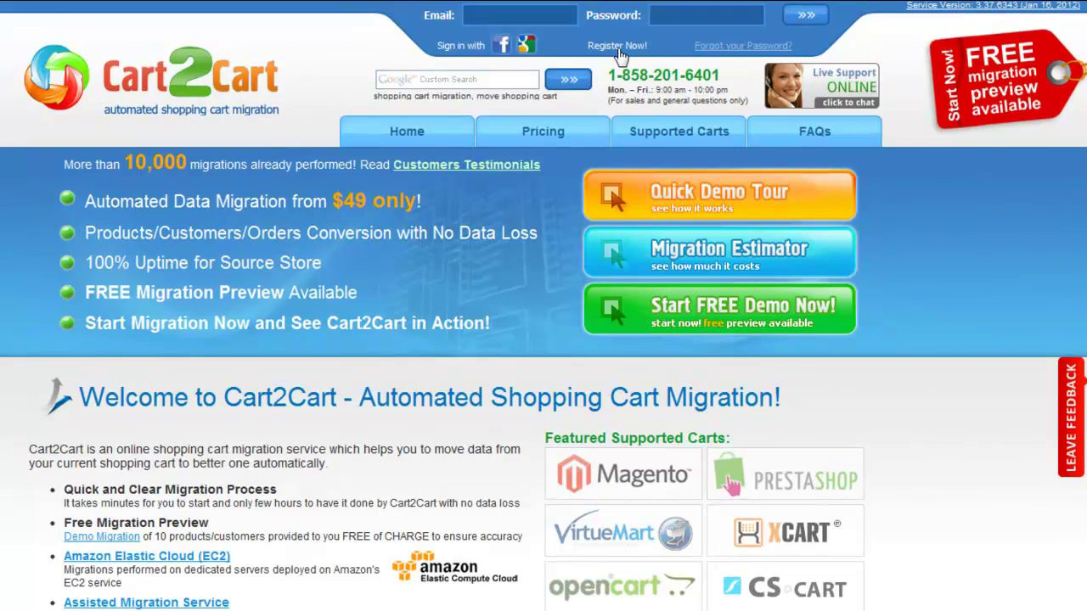
- Enter the account e-mail and first and last name in the registration form
click(618, 51)
text(y)
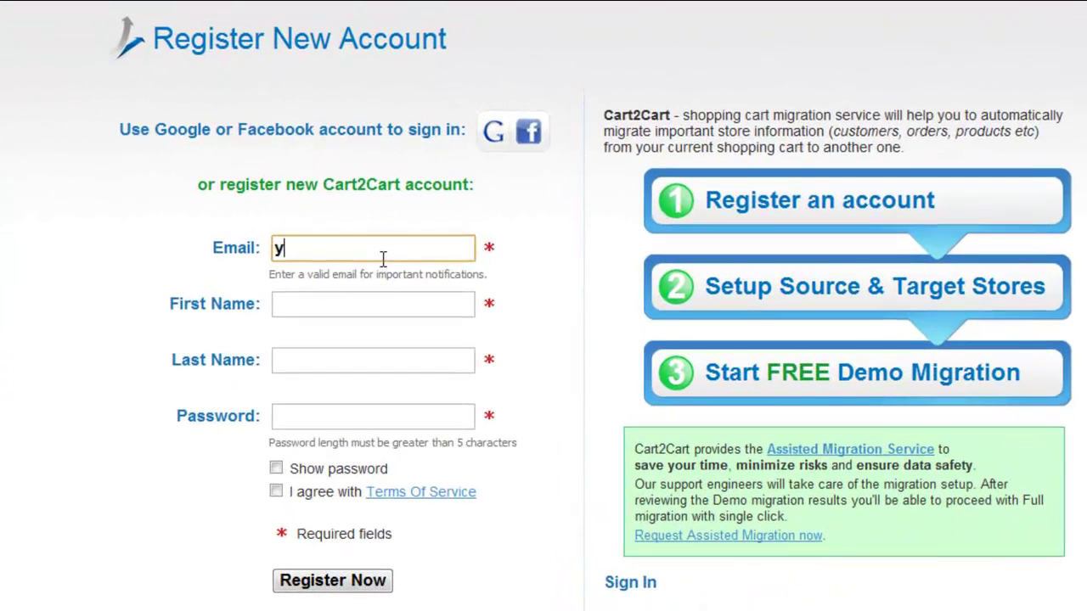
text(ouremail@mail.com)
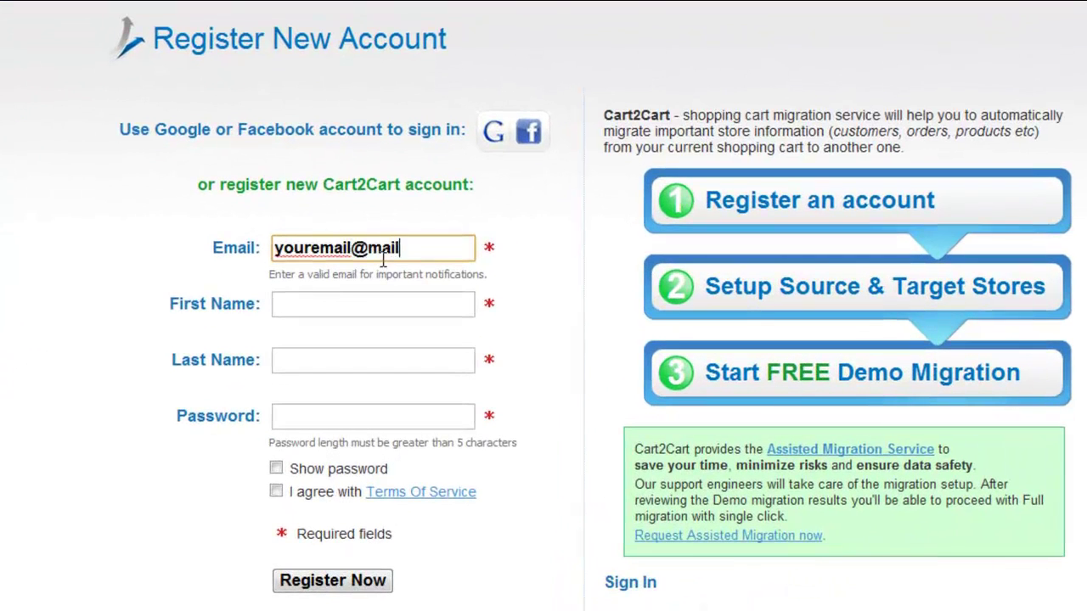
click(373, 302)
text(Your Name)
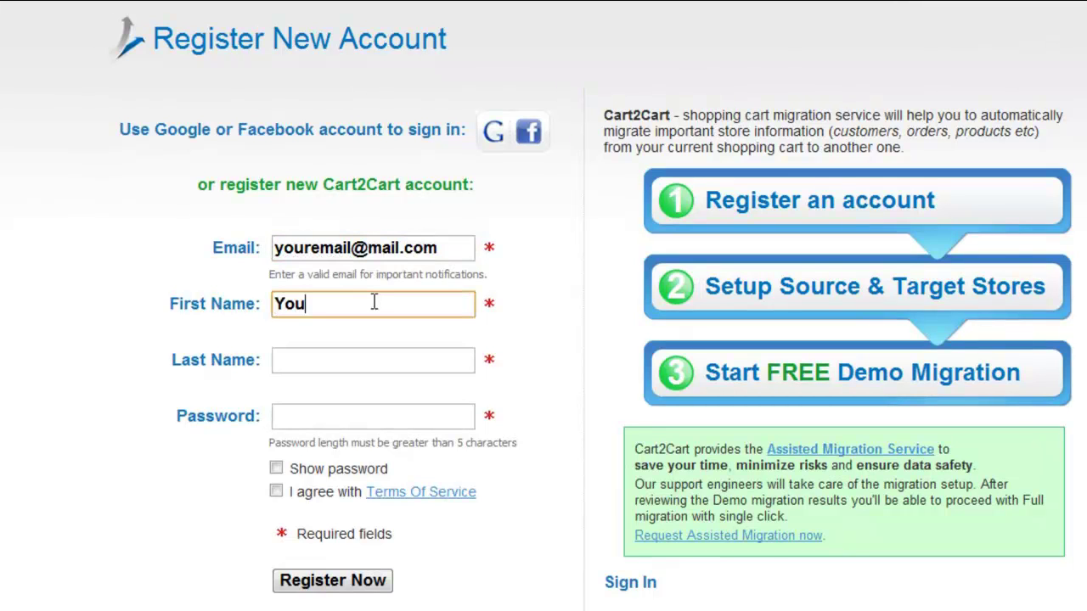
click(371, 354)
text(Your Last Name)
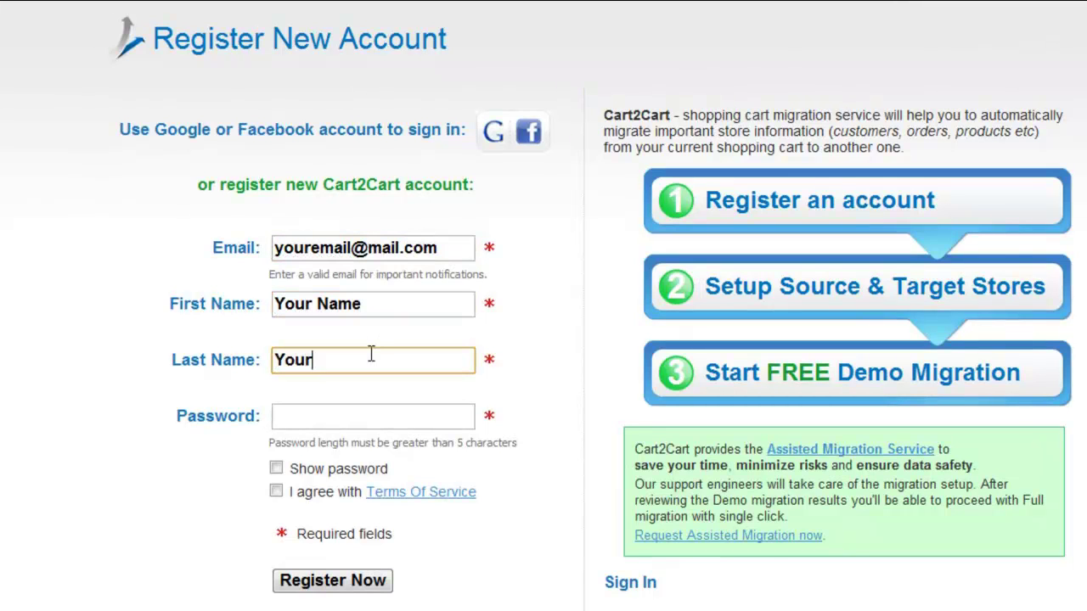
- Set the account password, accept the Terms of Service, and submit the registration
click(359, 416)
text(yourpassword)
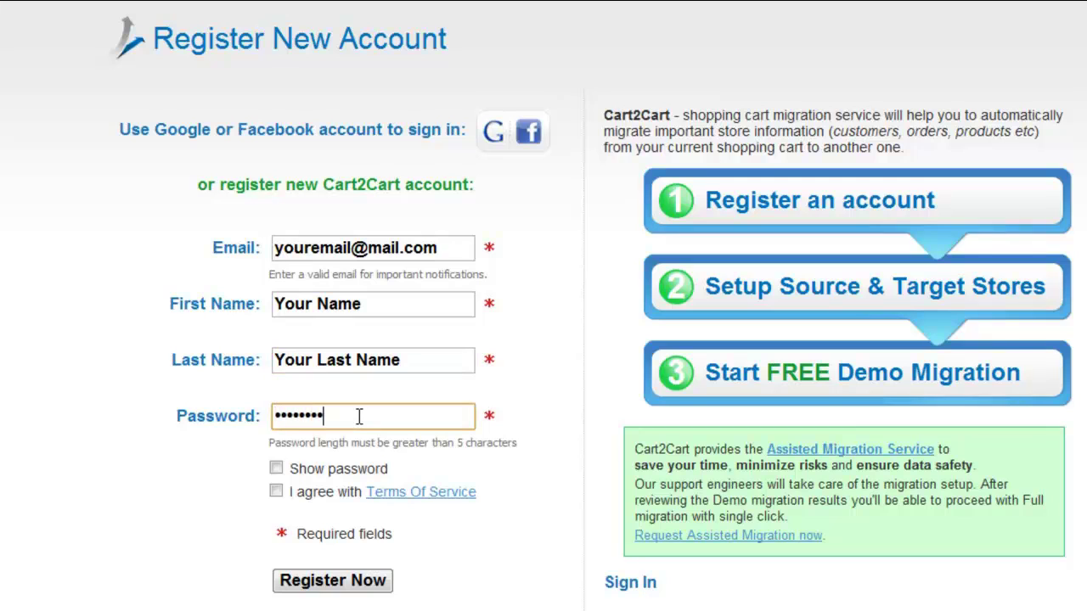
click(276, 491)
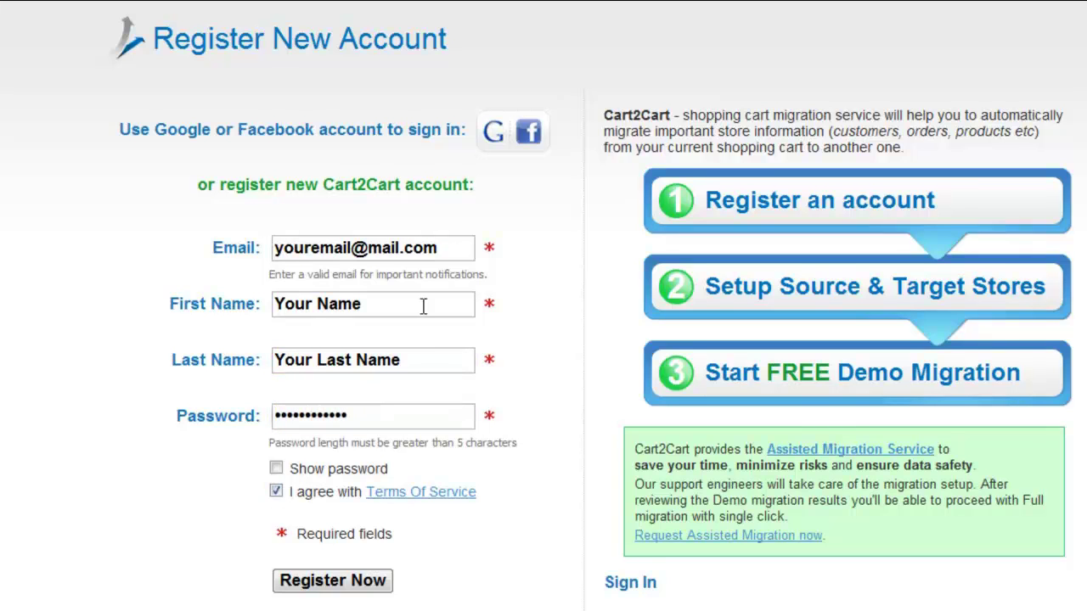
click(512, 138)
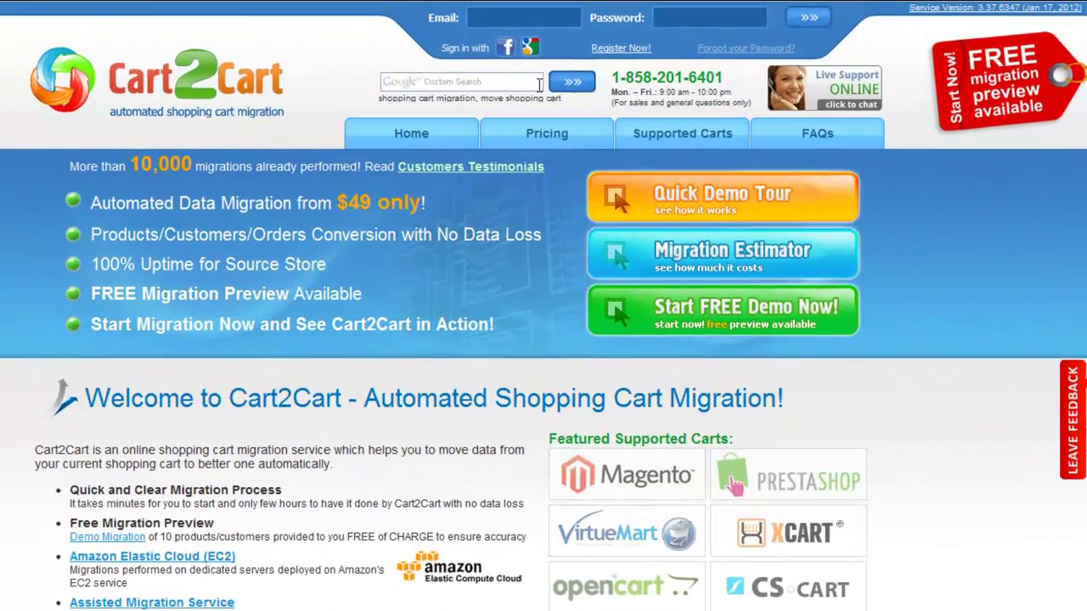
- Log in from the top login fields with the account e-mail and password
click(518, 19)
text(youremail@mail.com)
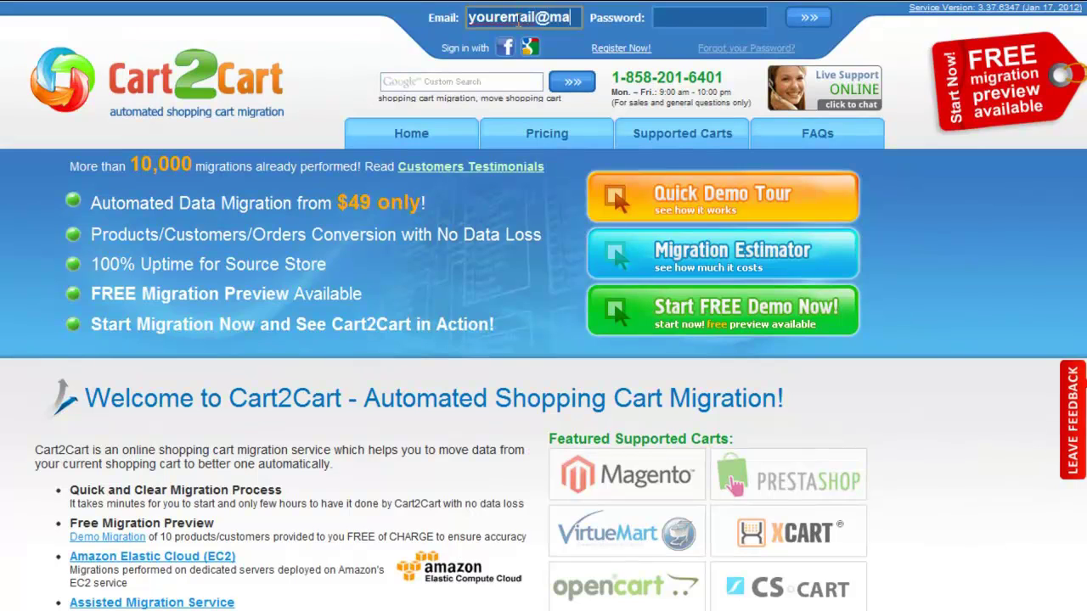
click(662, 15)
text(password)
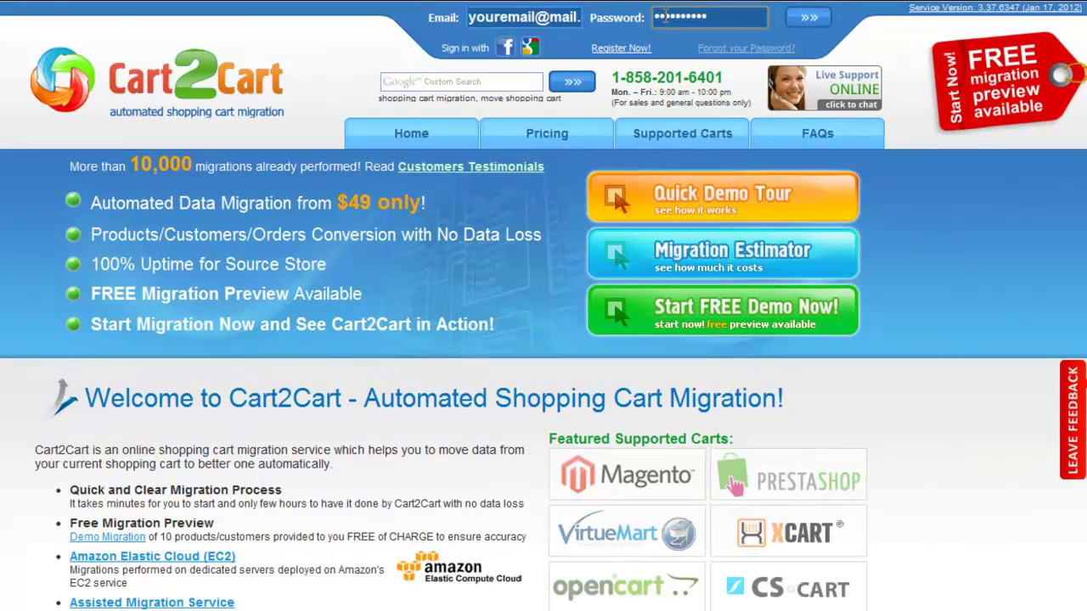
click(802, 18)
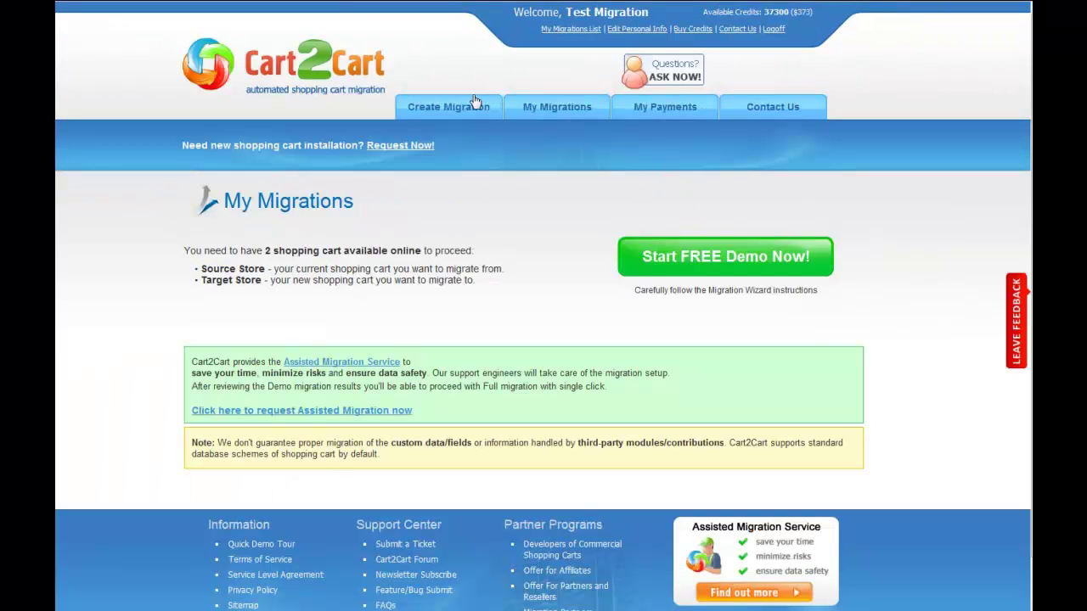
mouse_move(448, 107)
click(457, 129)
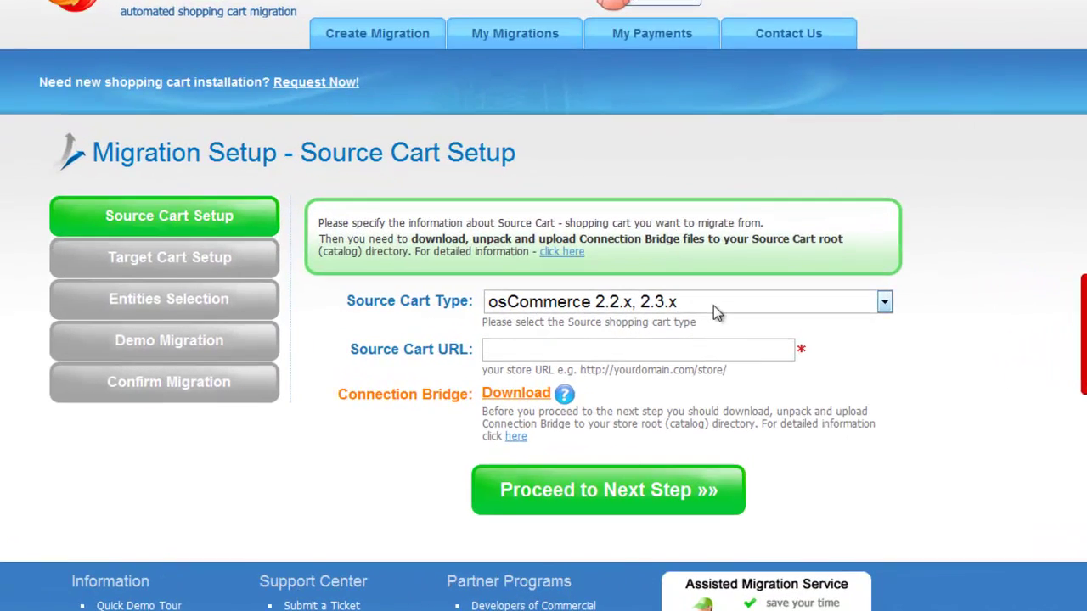
click(717, 317)
click(692, 260)
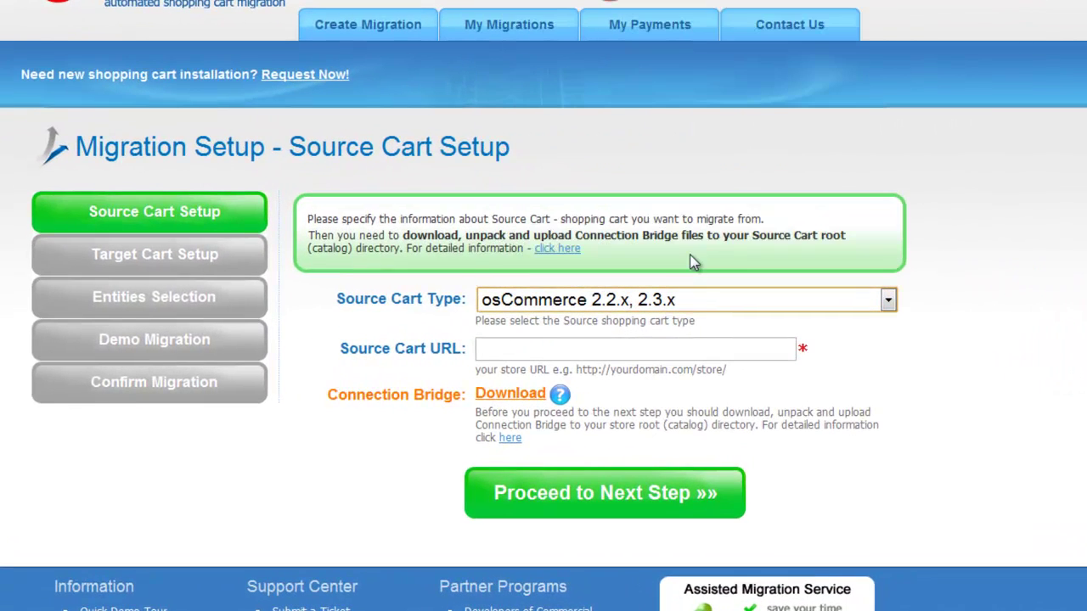
click(629, 349)
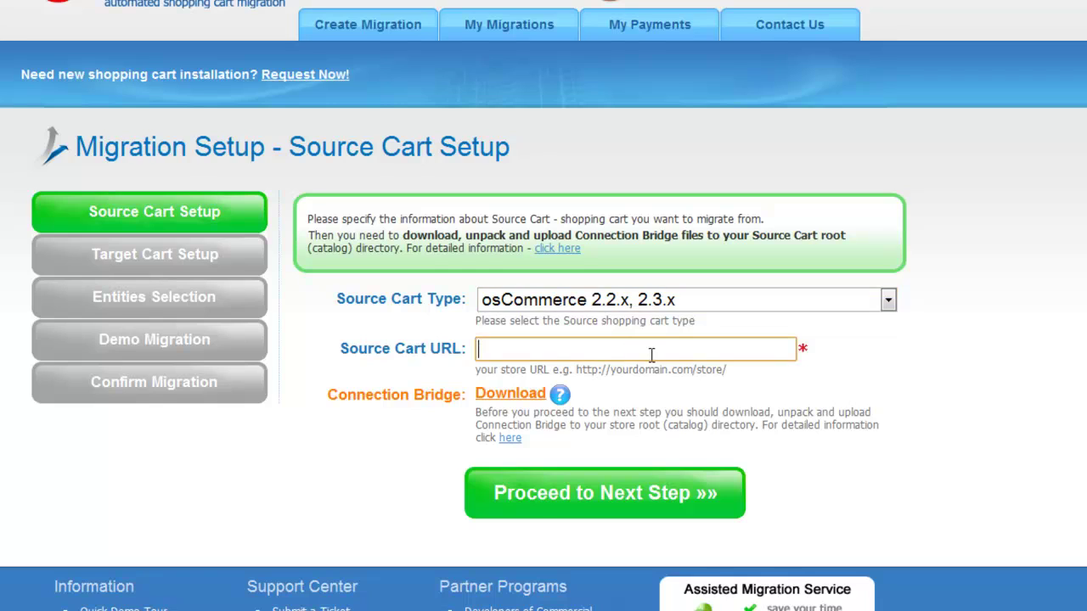
text(www.yo)
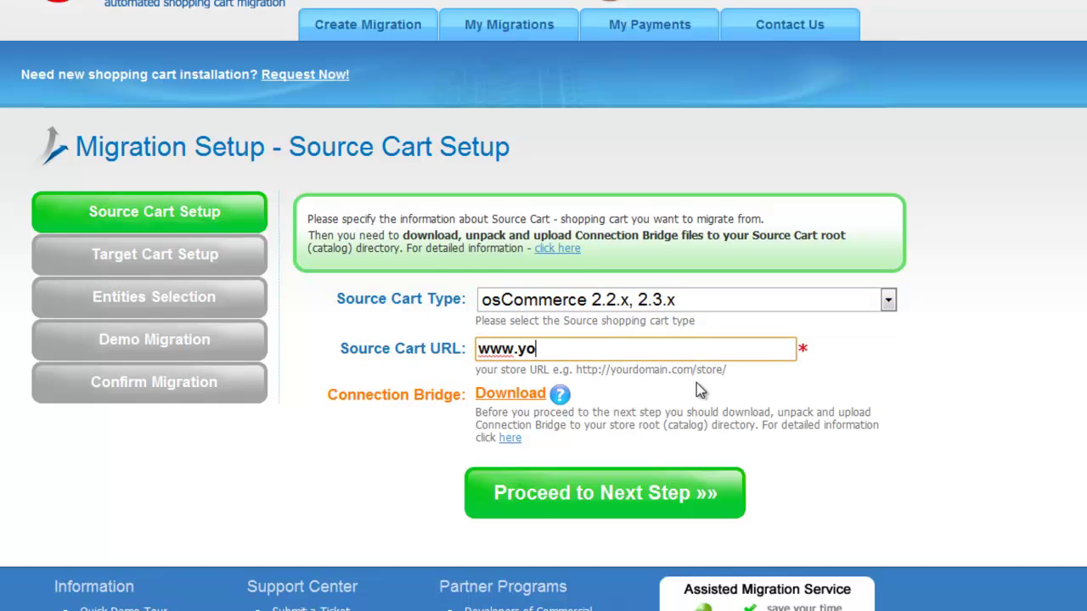
text(urcurrentstore.com)
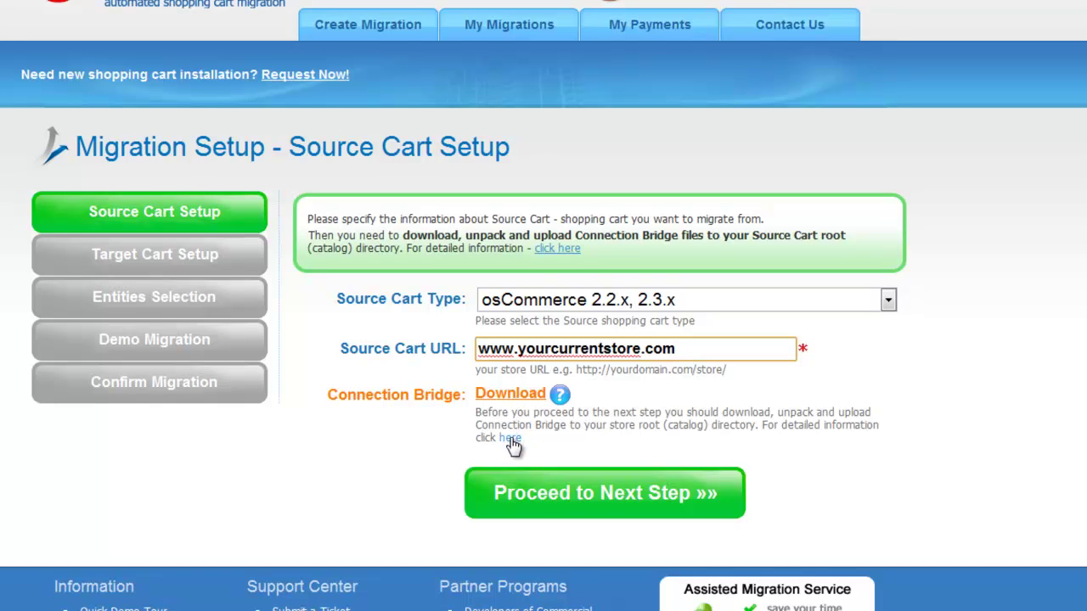
click(510, 439)
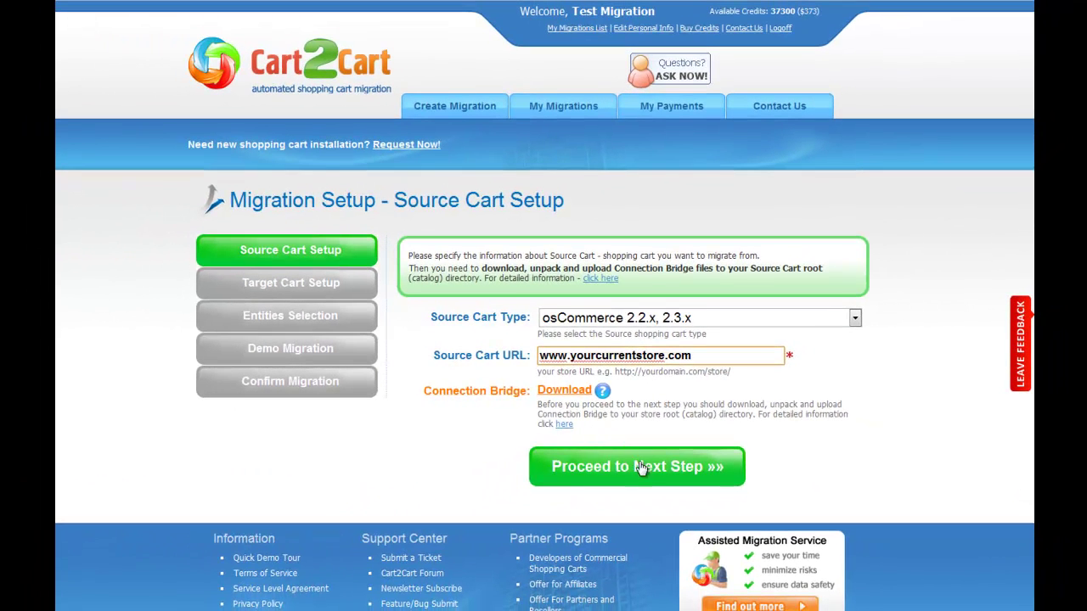
click(665, 477)
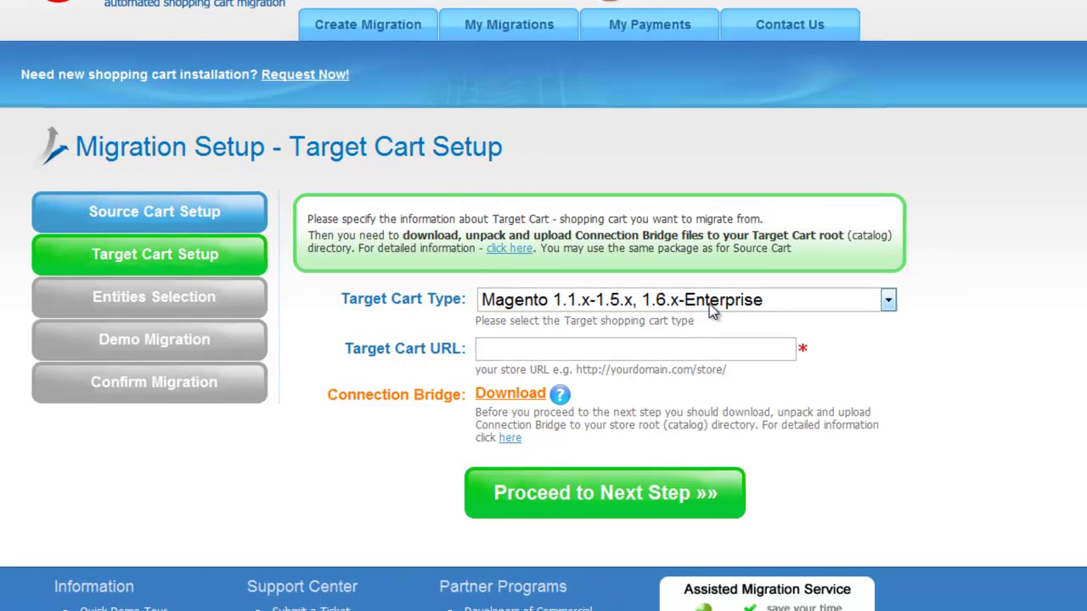
click(713, 321)
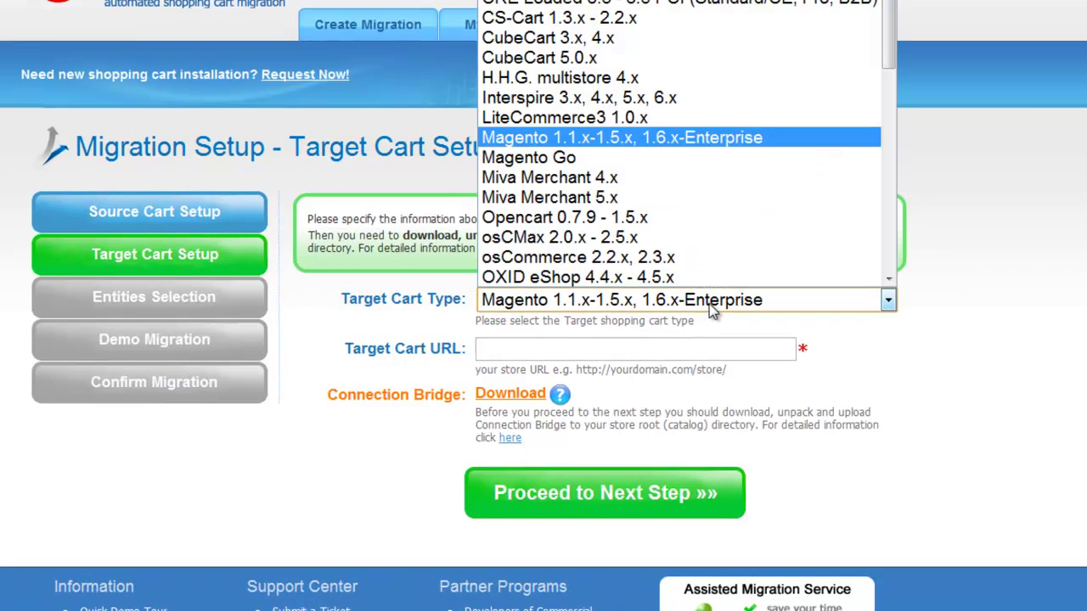
click(684, 219)
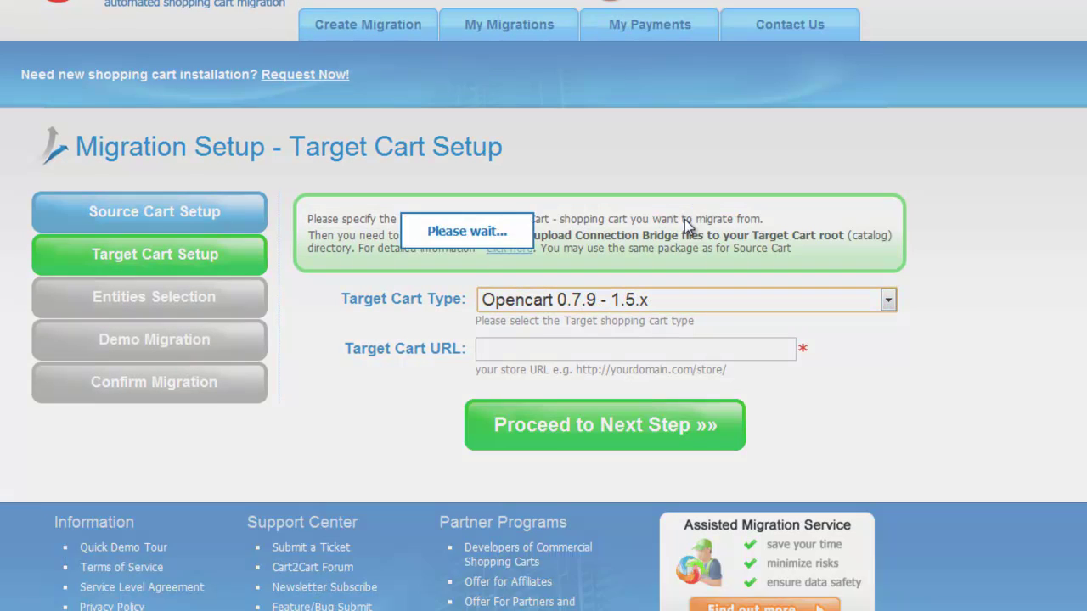
click(614, 349)
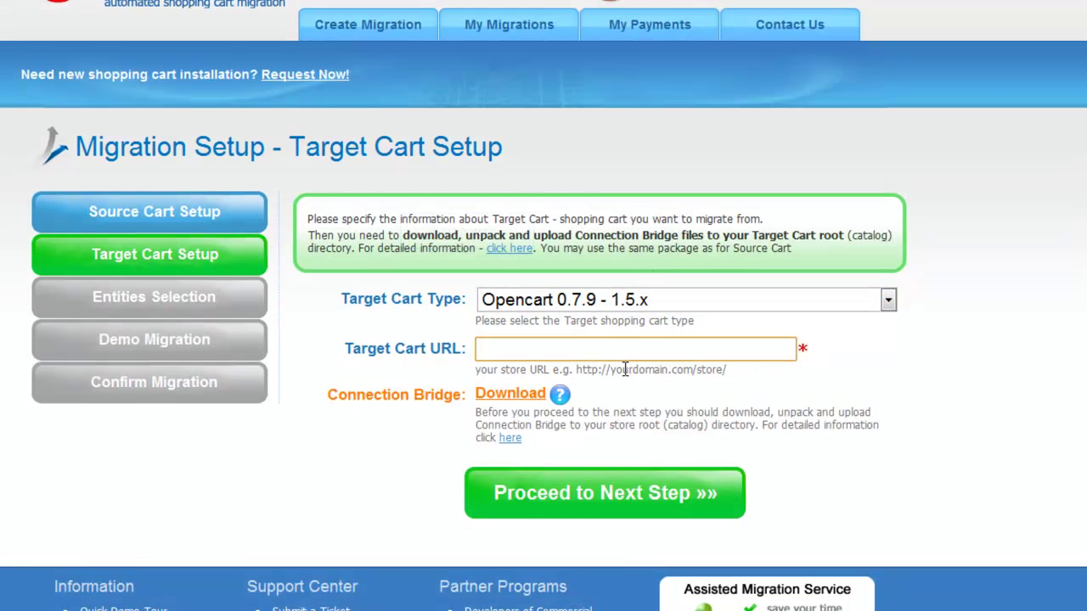
text(www.you)
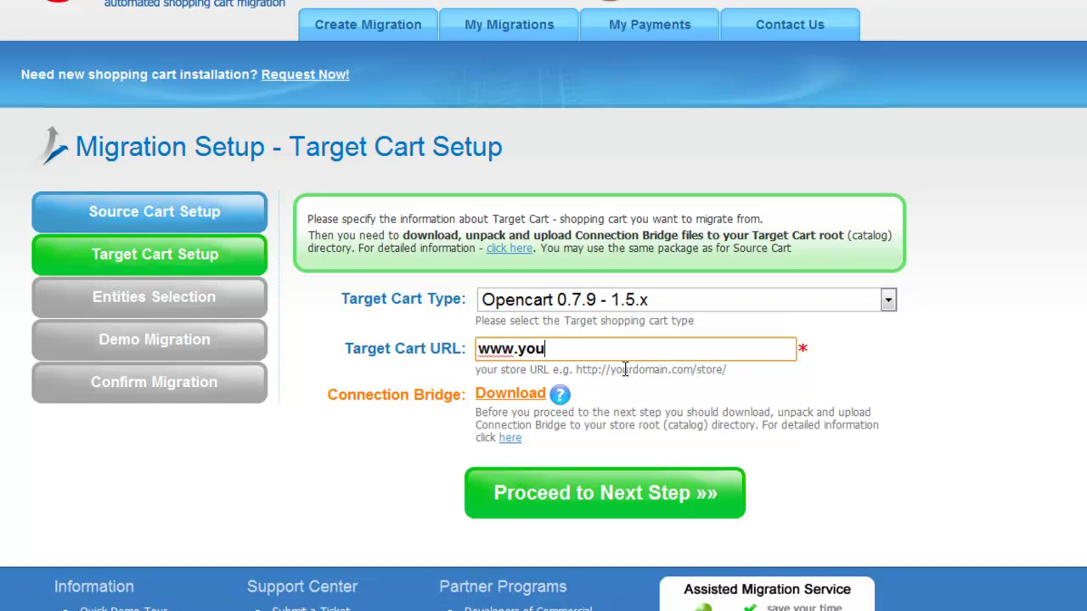
text(ropencartst)
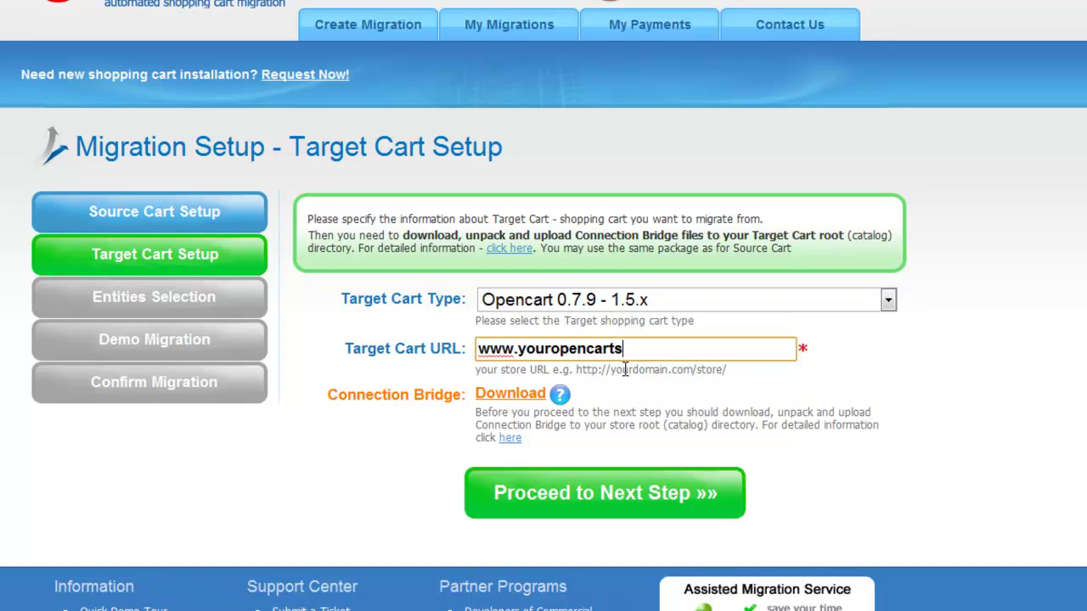
text(ore.com)
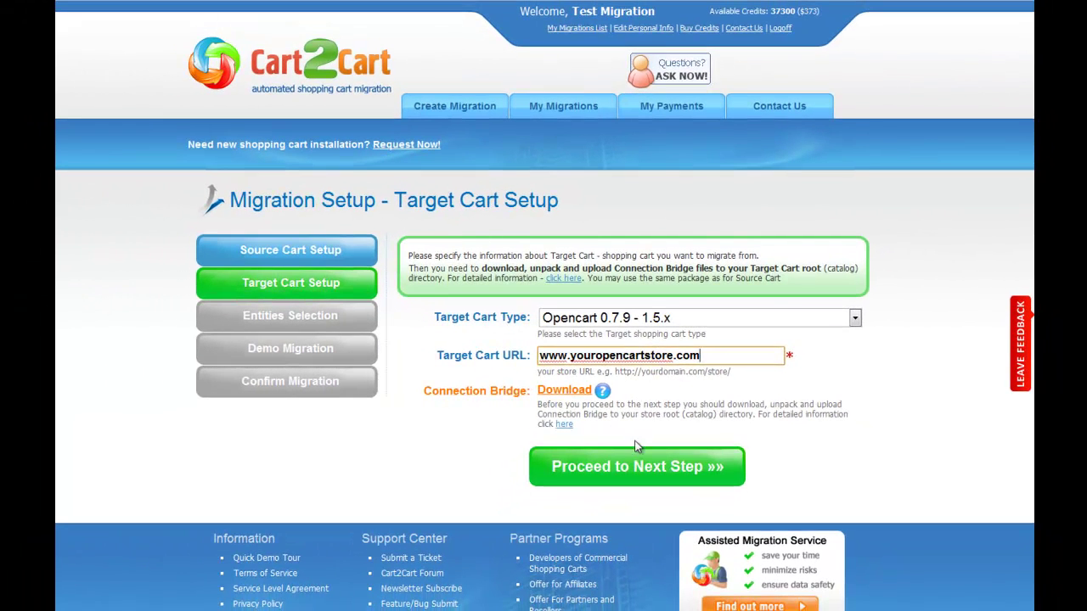
click(638, 452)
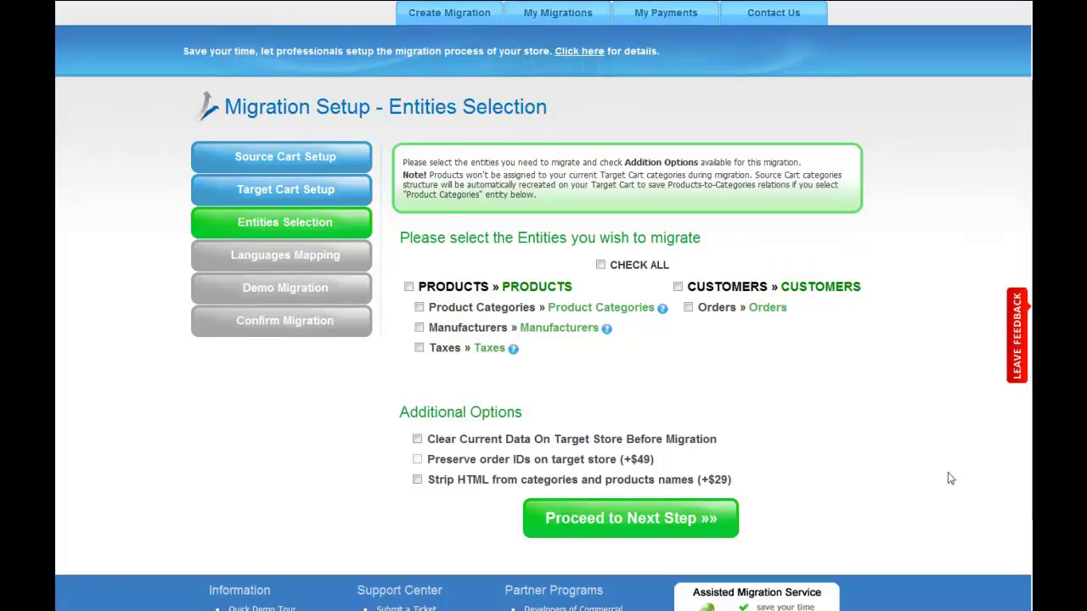
- Select every entity with CHECK ALL: products, categories, manufacturers, taxes, customers and orders
click(409, 287)
click(678, 289)
click(688, 309)
click(601, 266)
click(601, 267)
click(600, 266)
- Leave clear target data, preserve order IDs and strip HTML options off, then proceed
click(417, 439)
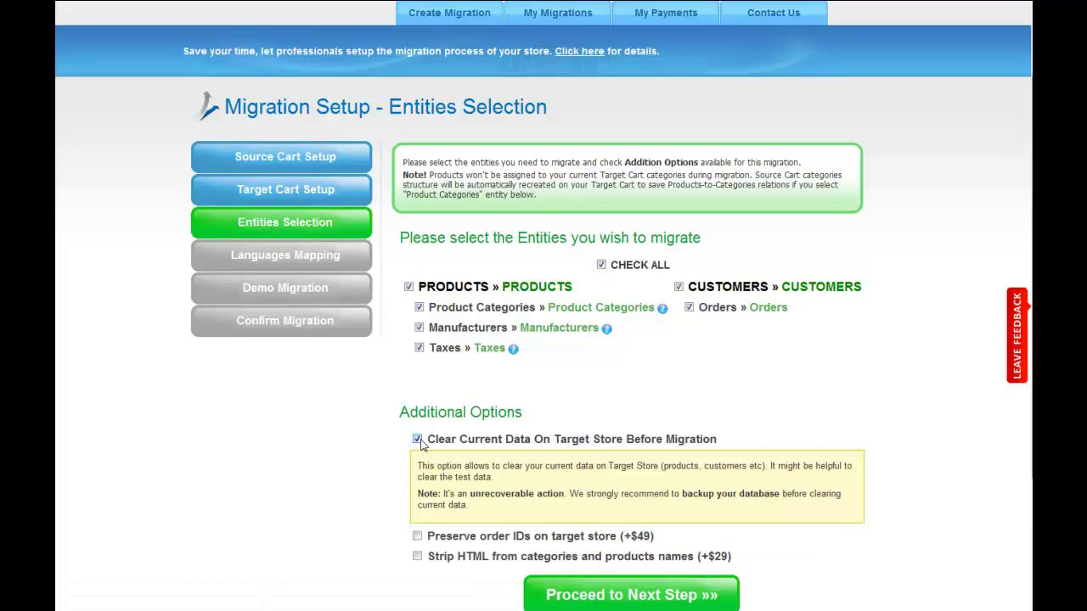
click(417, 537)
click(417, 537)
click(417, 439)
click(417, 480)
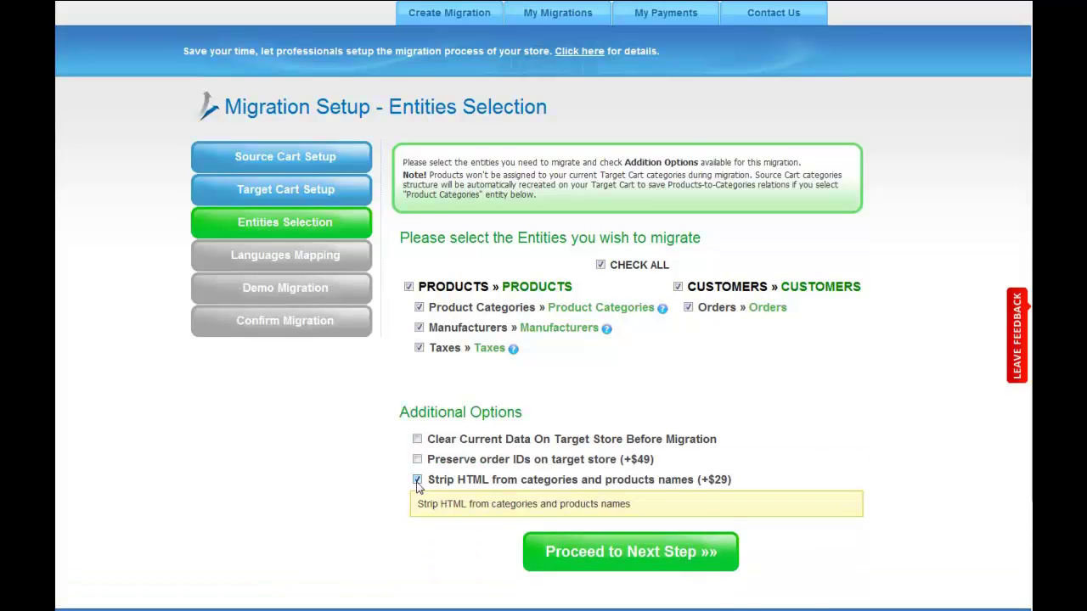
click(417, 481)
click(560, 518)
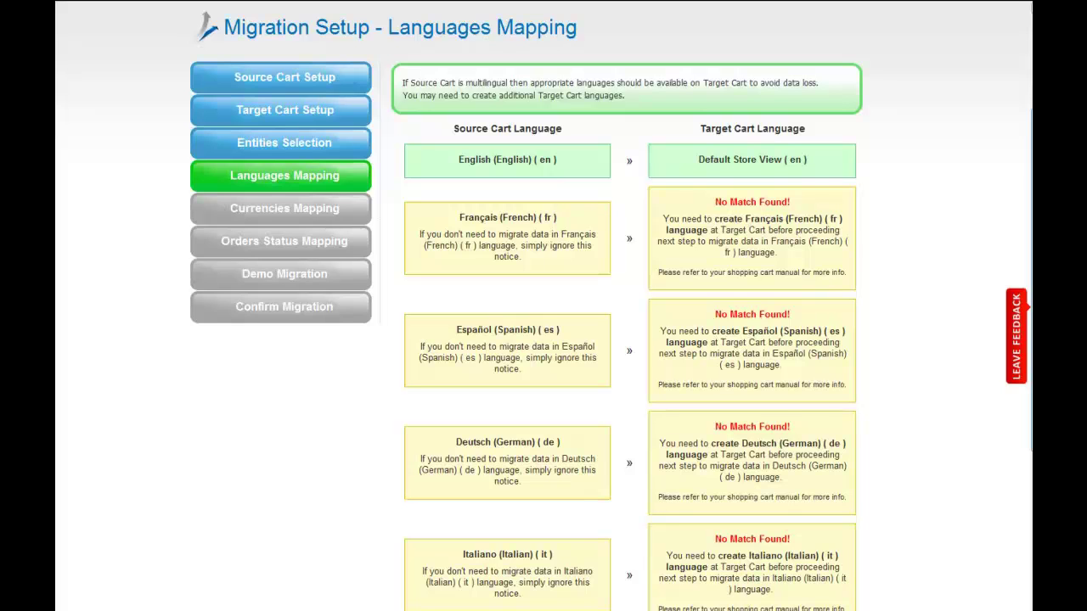
scroll(543, 339, down, 2)
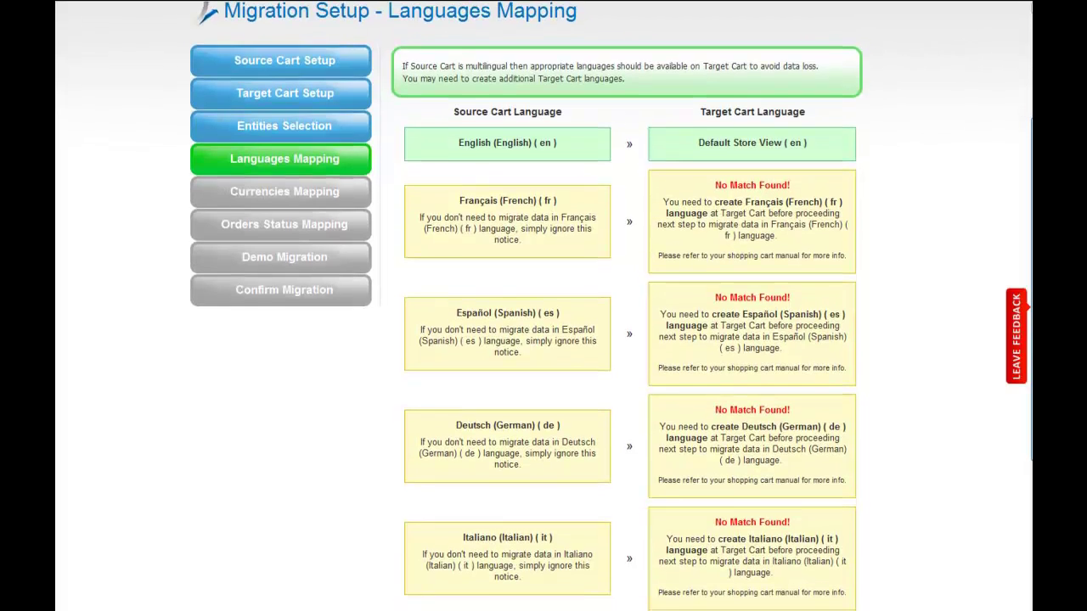
scroll(544, 339, down, 2)
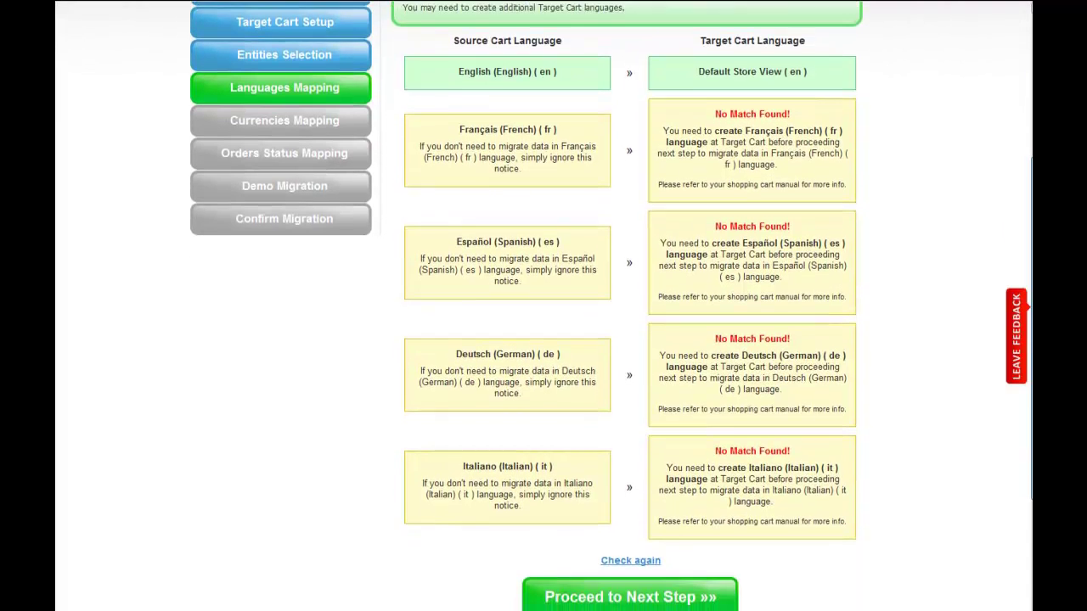
scroll(543, 340, down, 1)
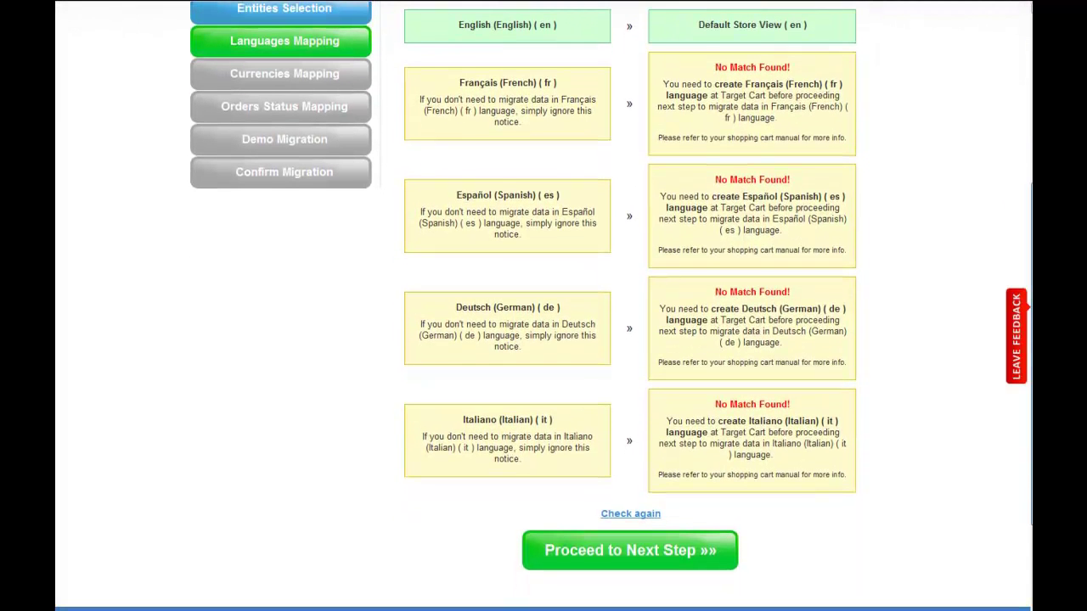
- On the Currencies Mapping step, map source Euro to Euro and Dollar to US Dollar
click(642, 562)
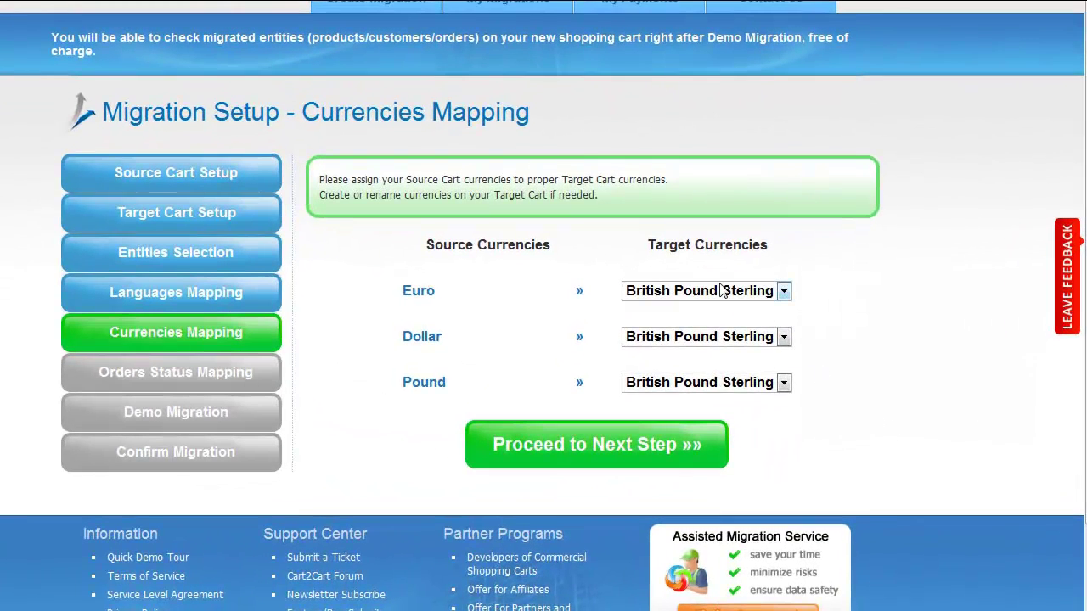
click(721, 291)
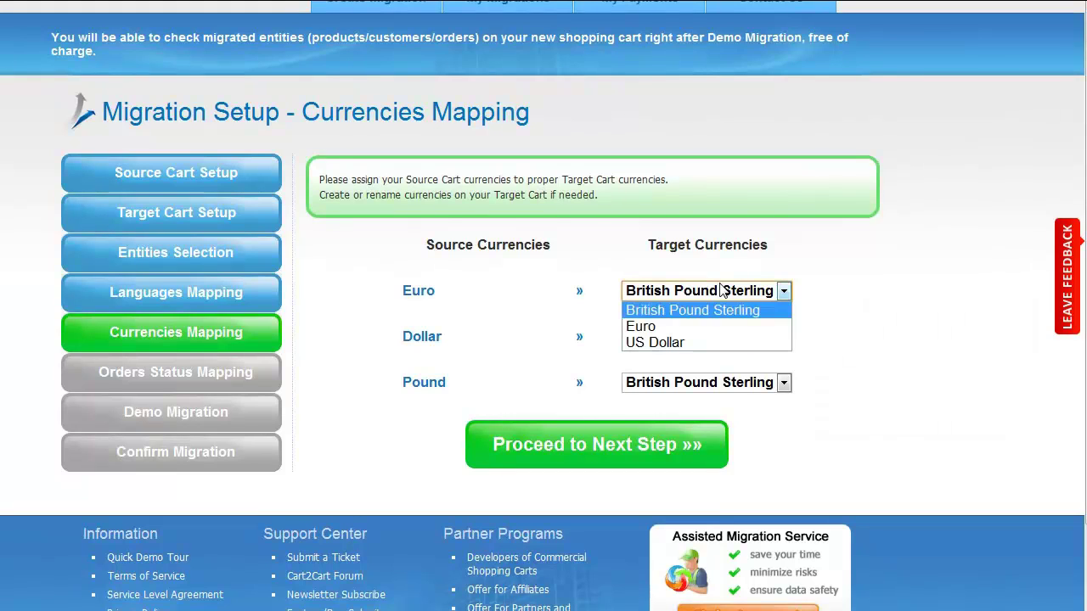
click(673, 328)
click(667, 337)
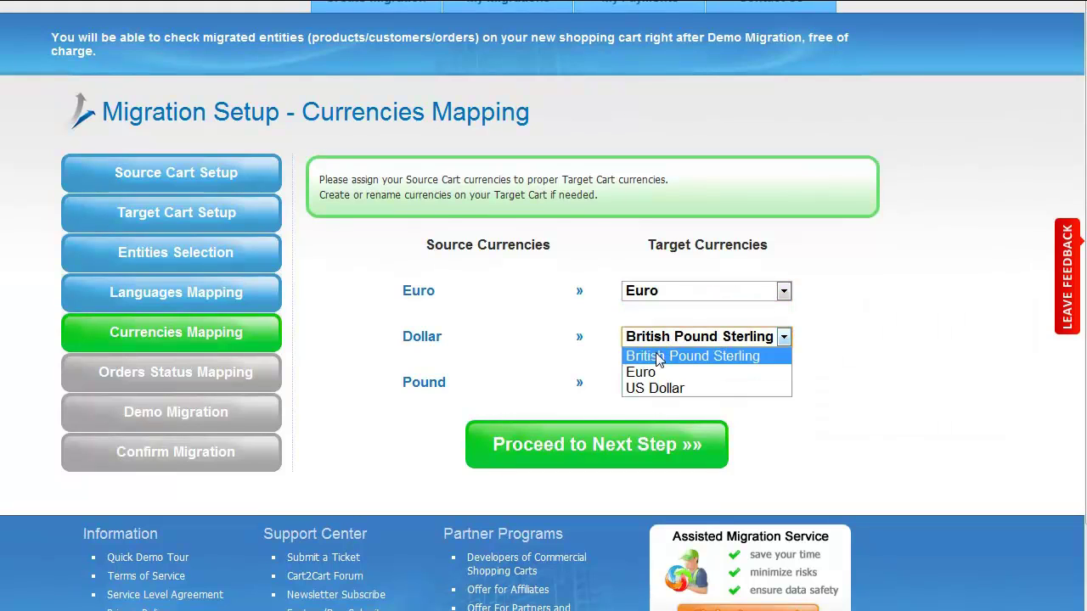
click(656, 388)
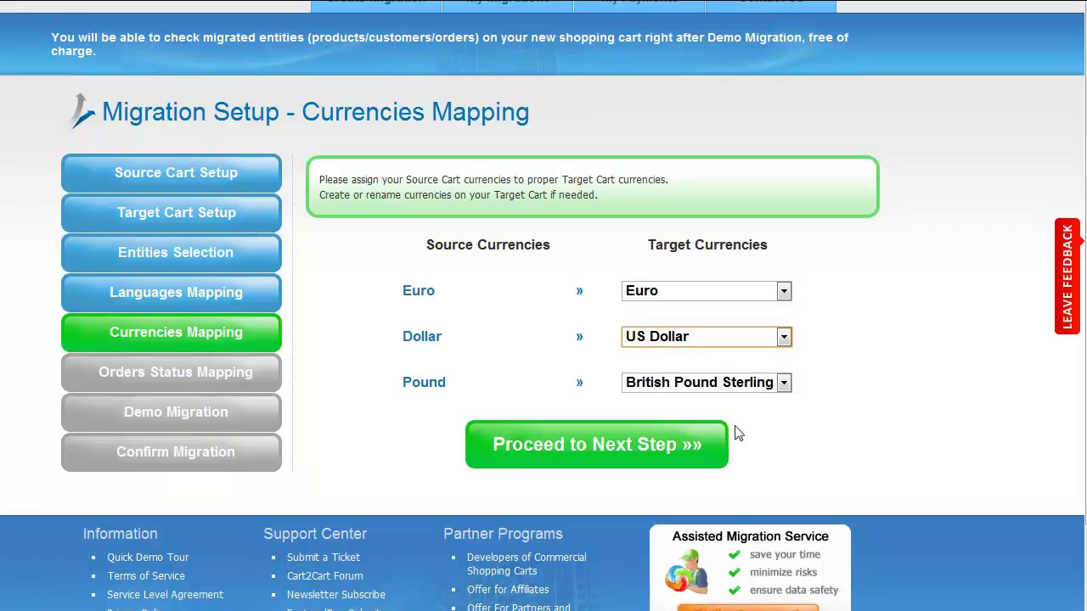
- Map Awaiting cheque payment to Pending, Payment accepted to Pending Payment, Preparation in progress to Processing
click(600, 447)
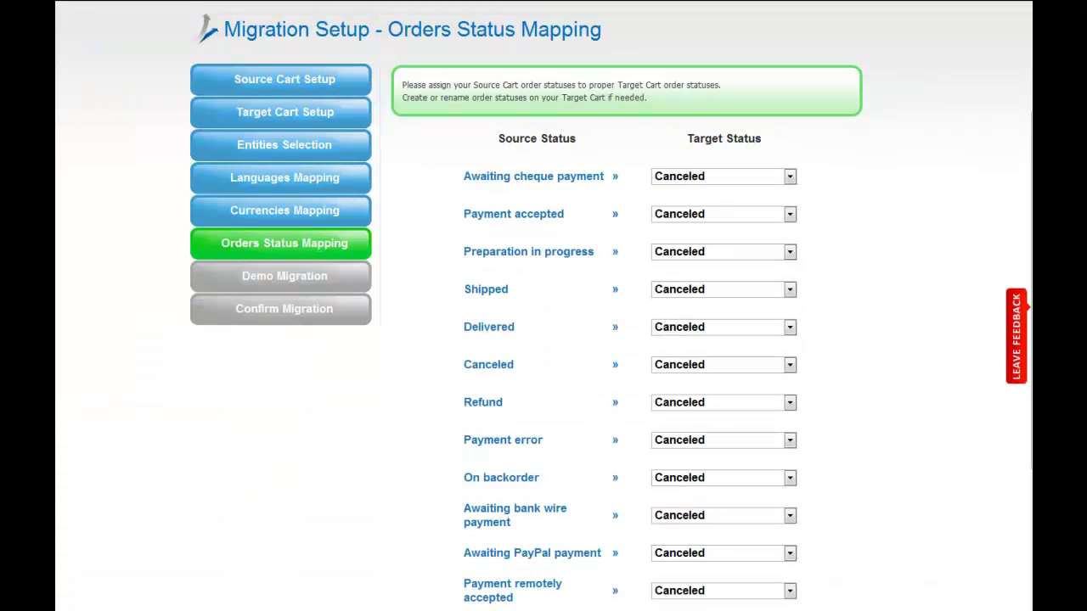
click(776, 182)
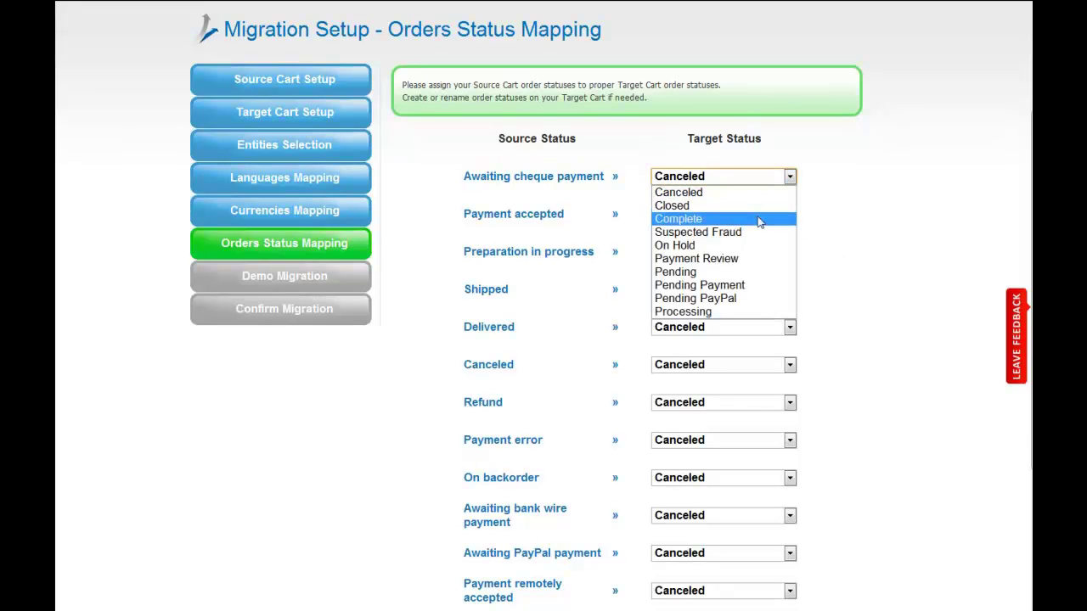
click(754, 272)
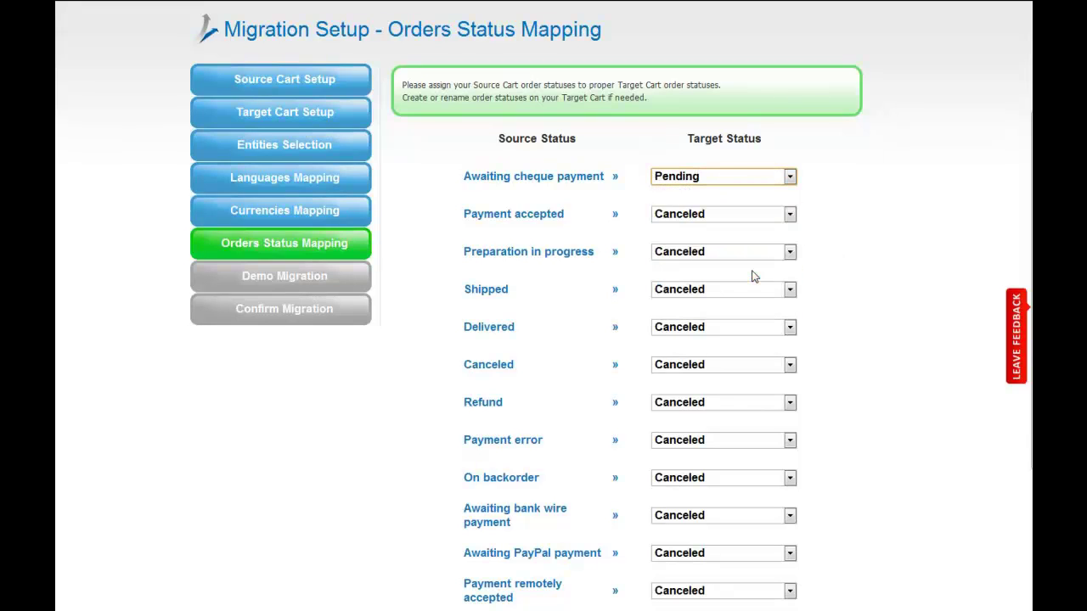
click(730, 214)
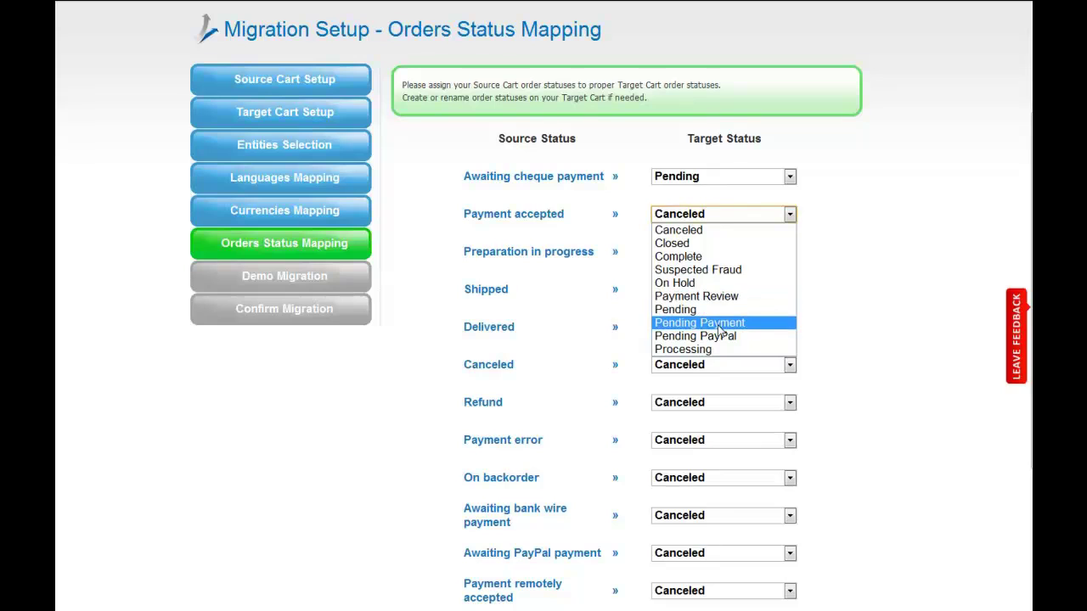
click(720, 330)
click(724, 253)
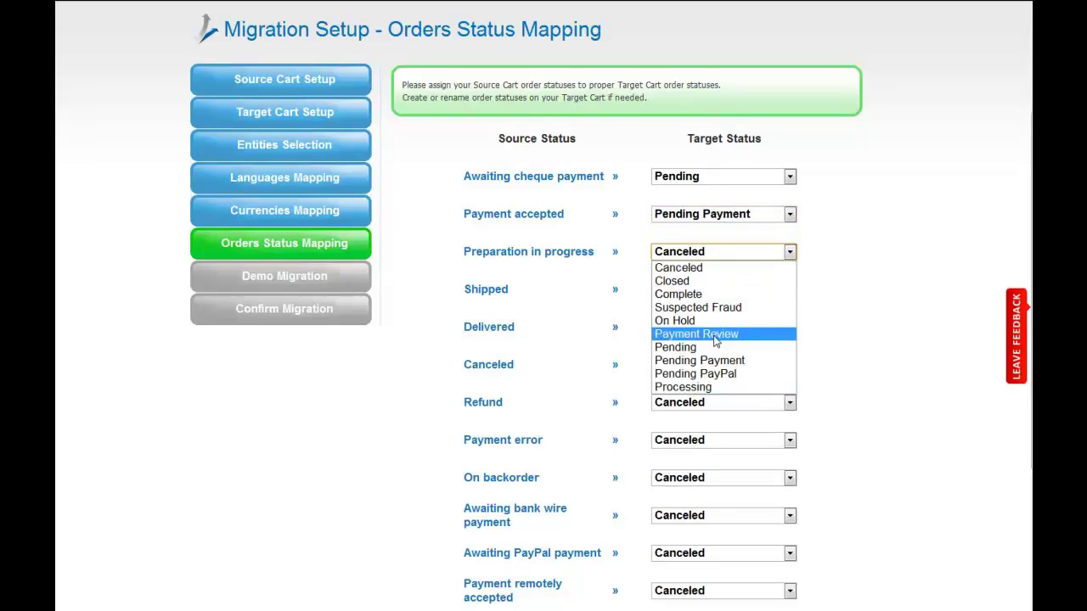
click(711, 387)
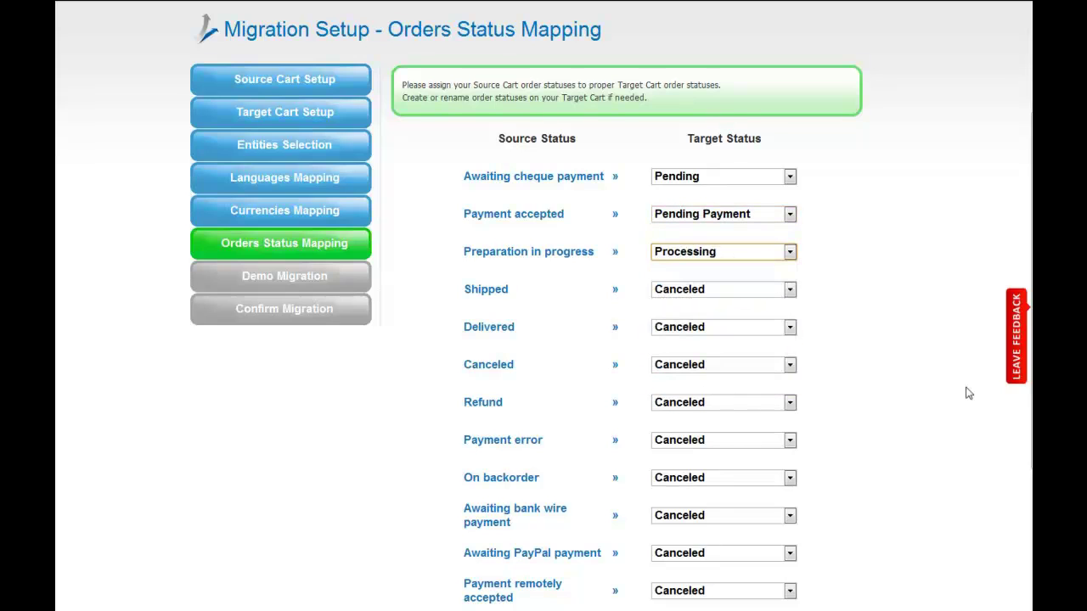
scroll(969, 393, down, 1)
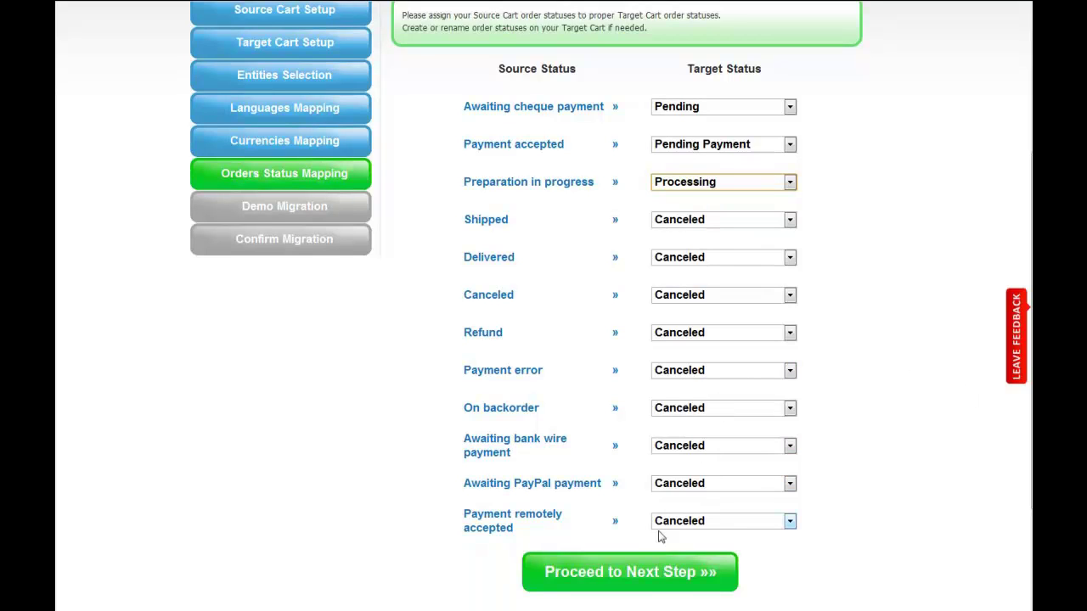
- Run the demo migration, leaving the Skip option off
click(659, 570)
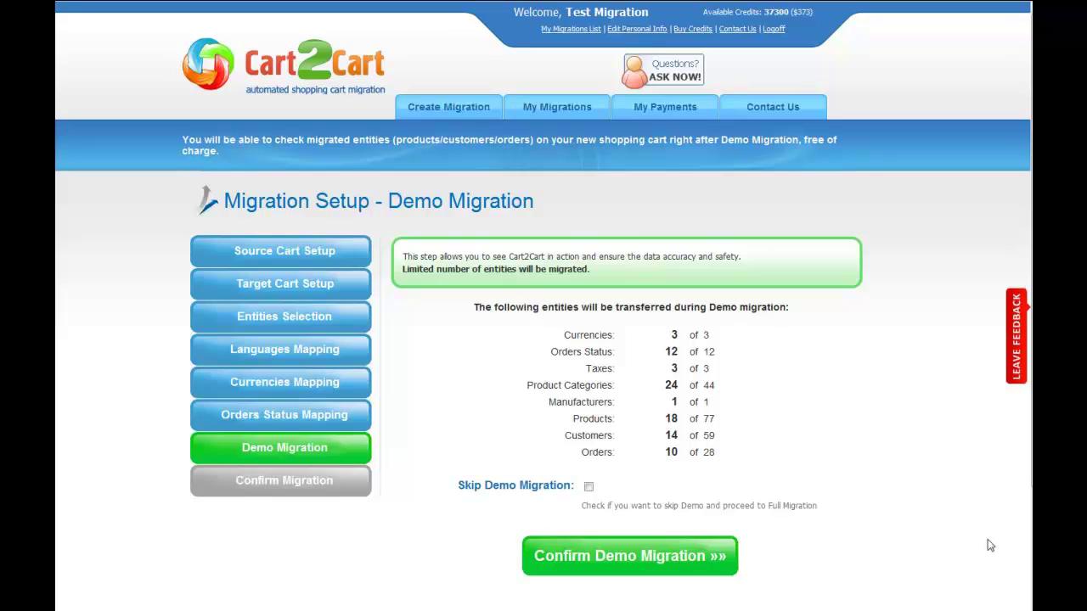
click(589, 487)
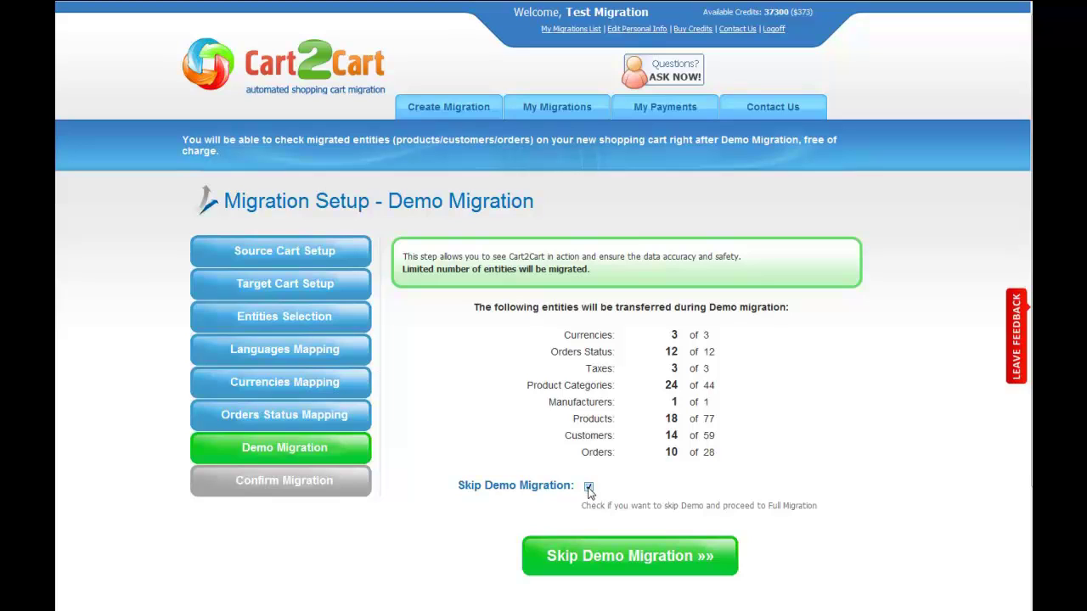
click(589, 487)
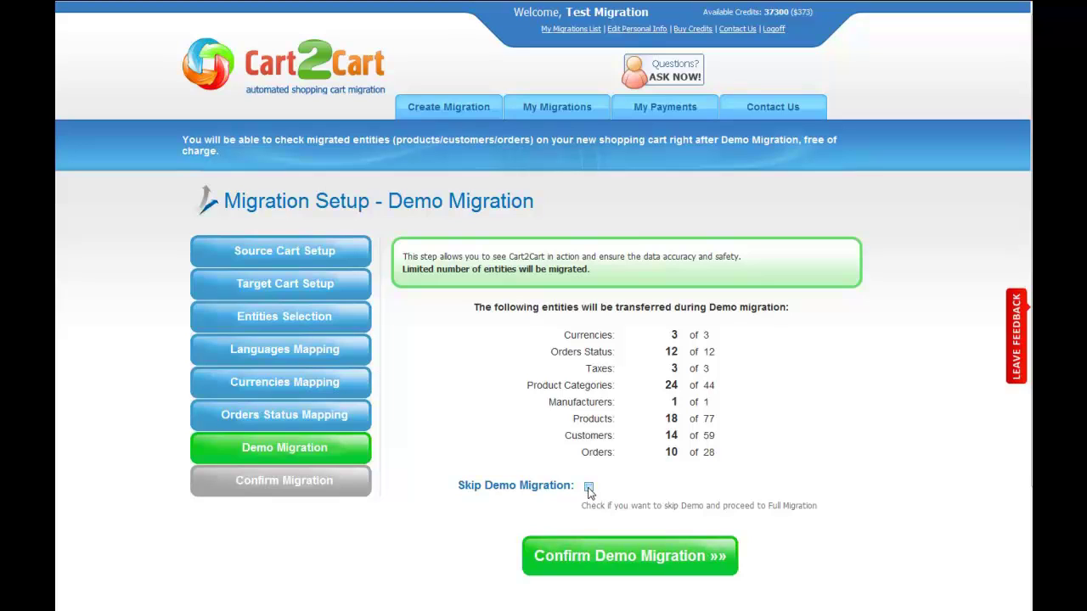
click(617, 556)
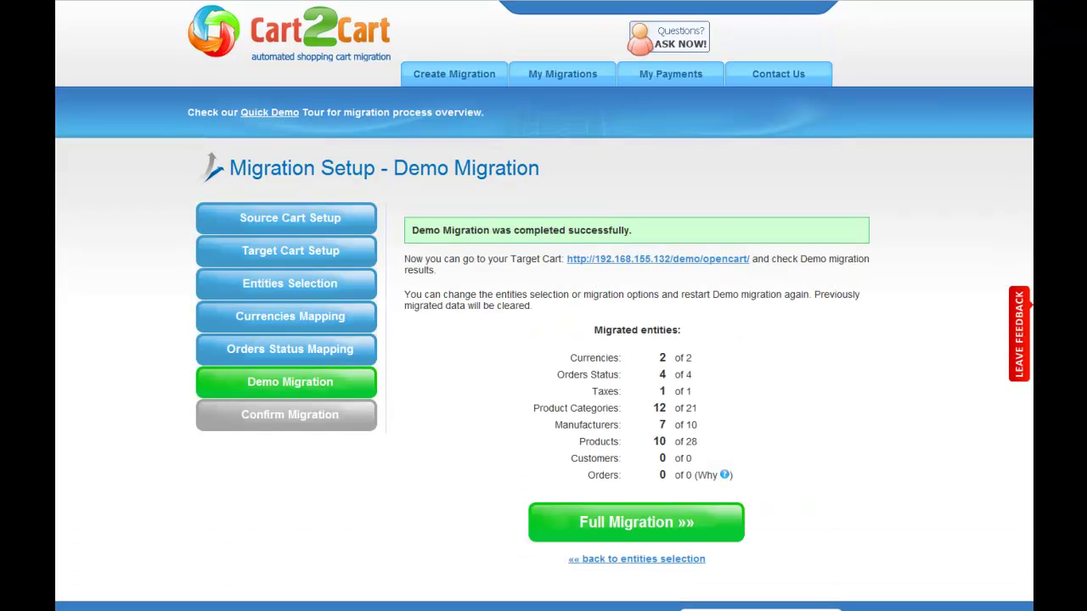
- Check the demo-migrated Tablets and Laptops & Notebooks products in the OpenCart store
click(714, 263)
click(643, 88)
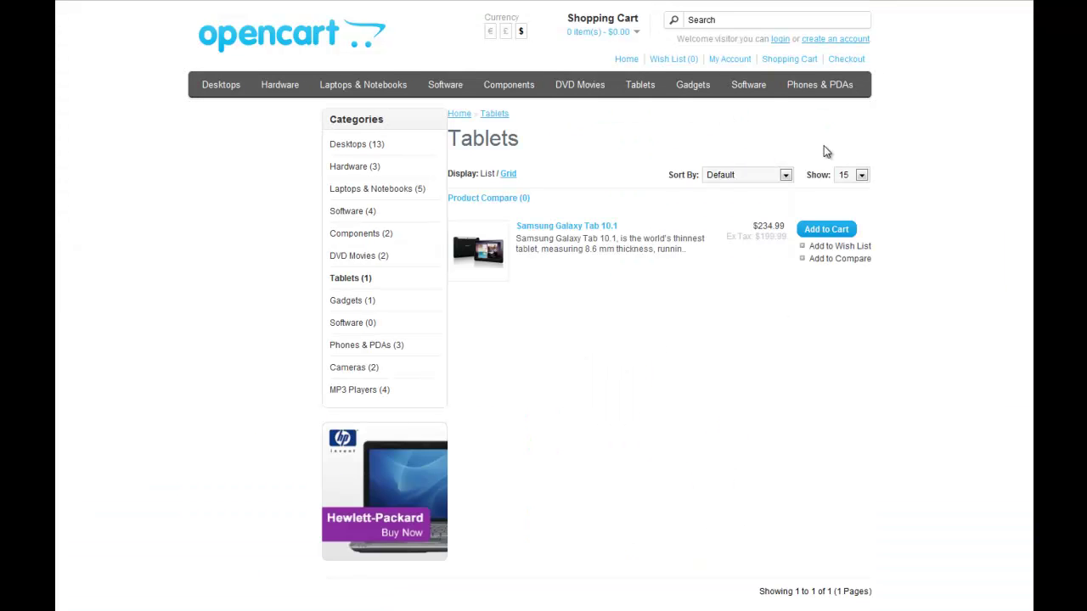
click(400, 190)
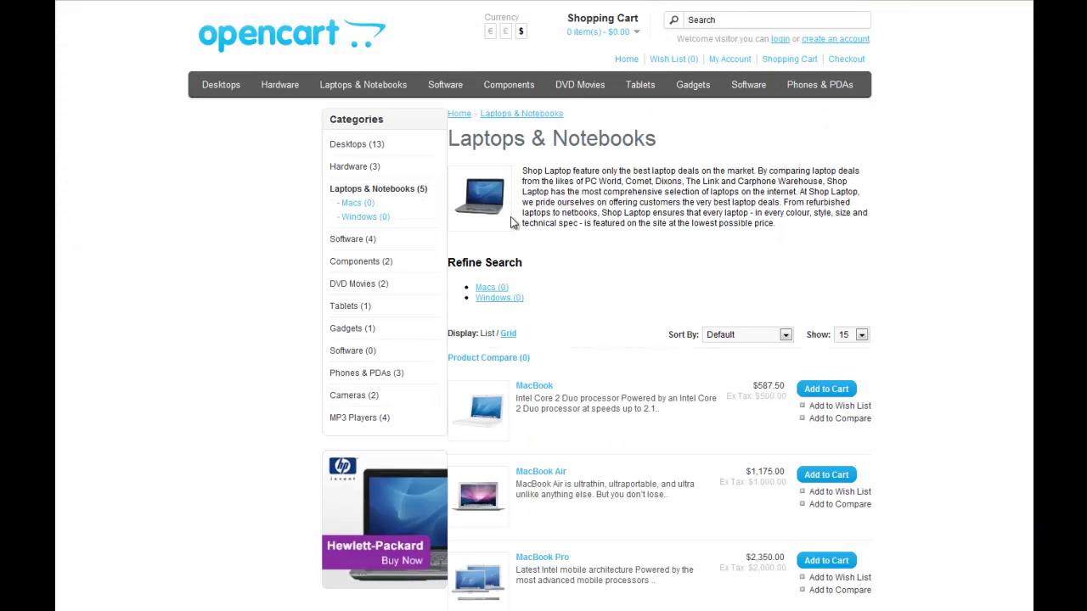
scroll(977, 267, down, 3)
scroll(976, 267, up, 2)
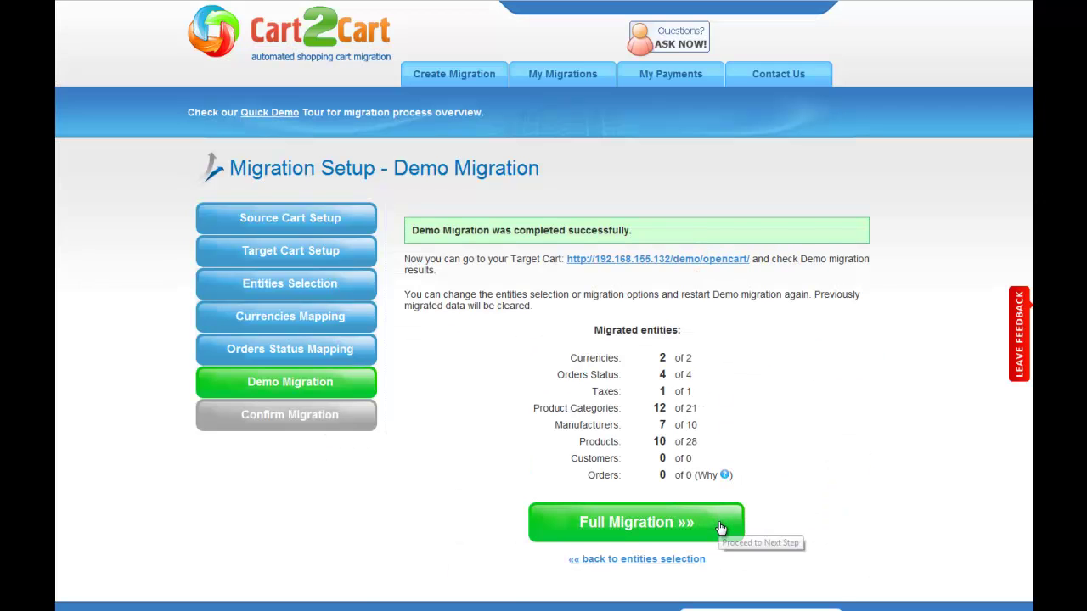
- Start the full migration with the discount coupon option turned off
click(717, 522)
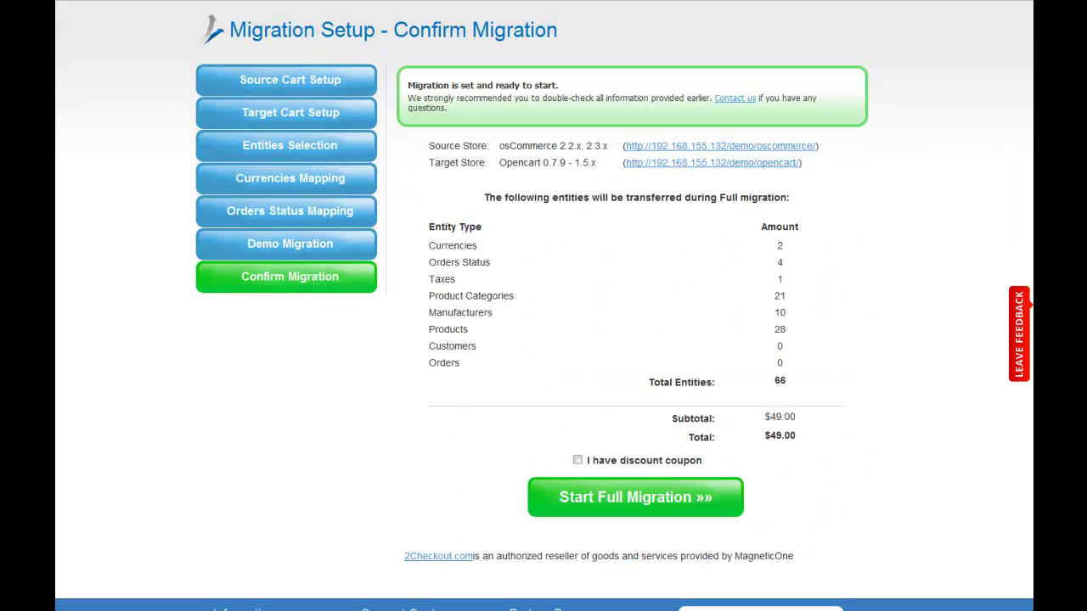
click(577, 461)
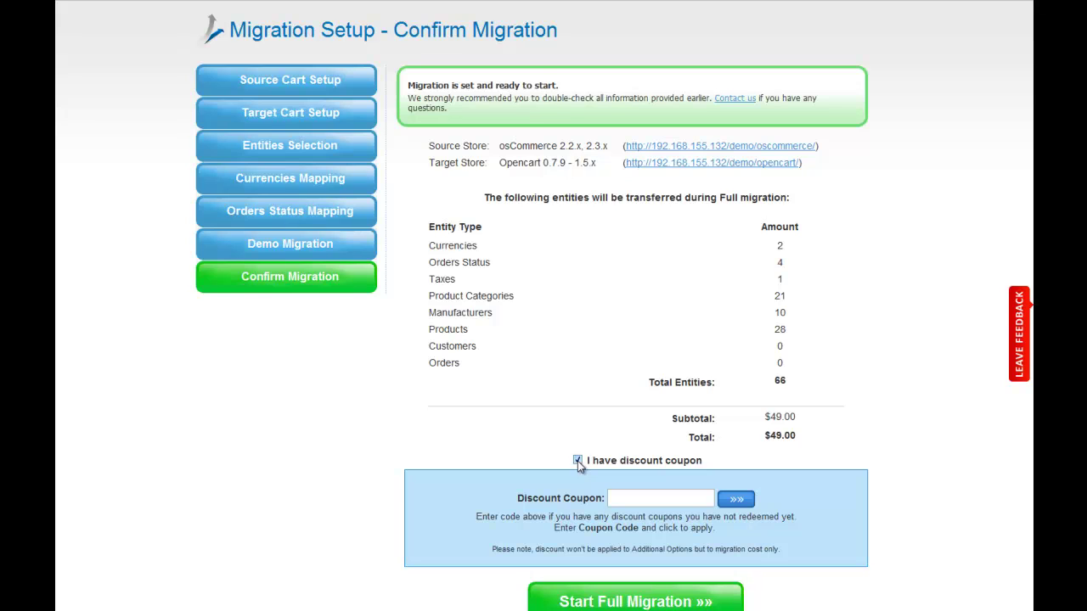
click(578, 461)
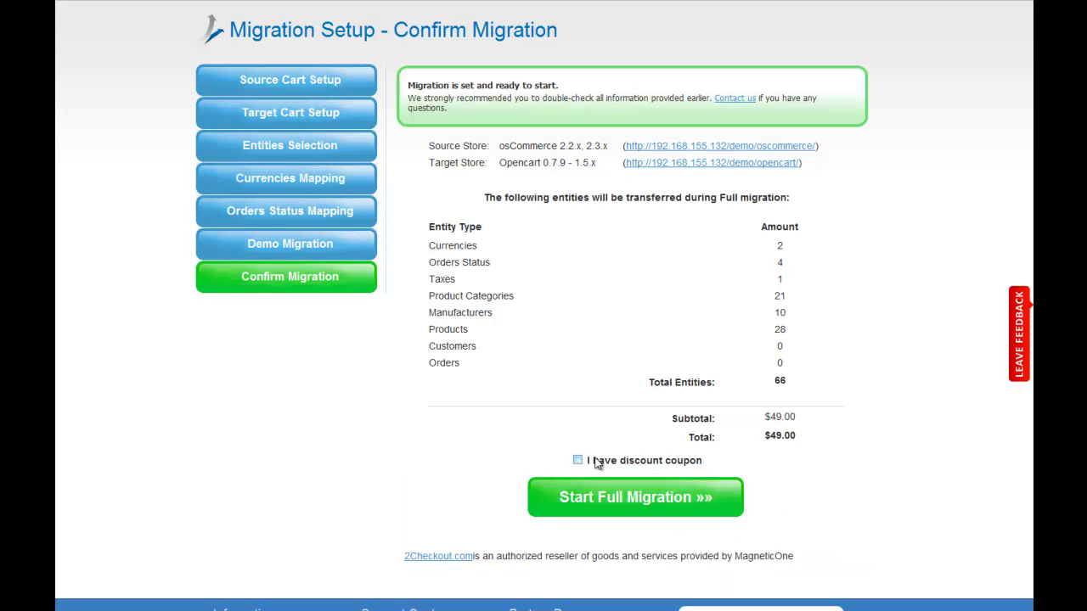
click(728, 510)
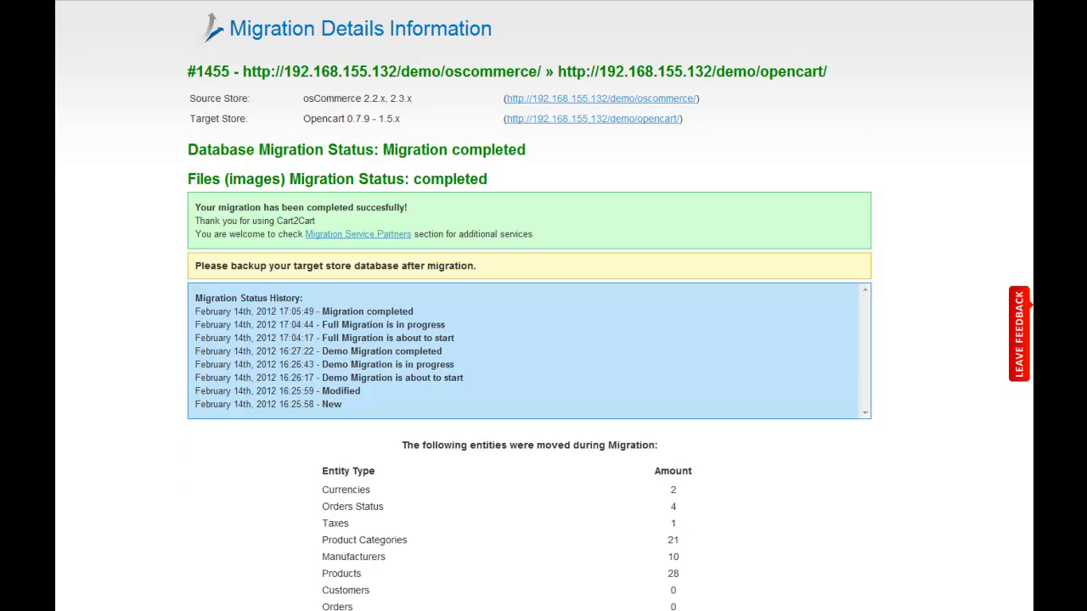
- Open the target OpenCart store from the completed full migration summary
scroll(529, 306, down, 3)
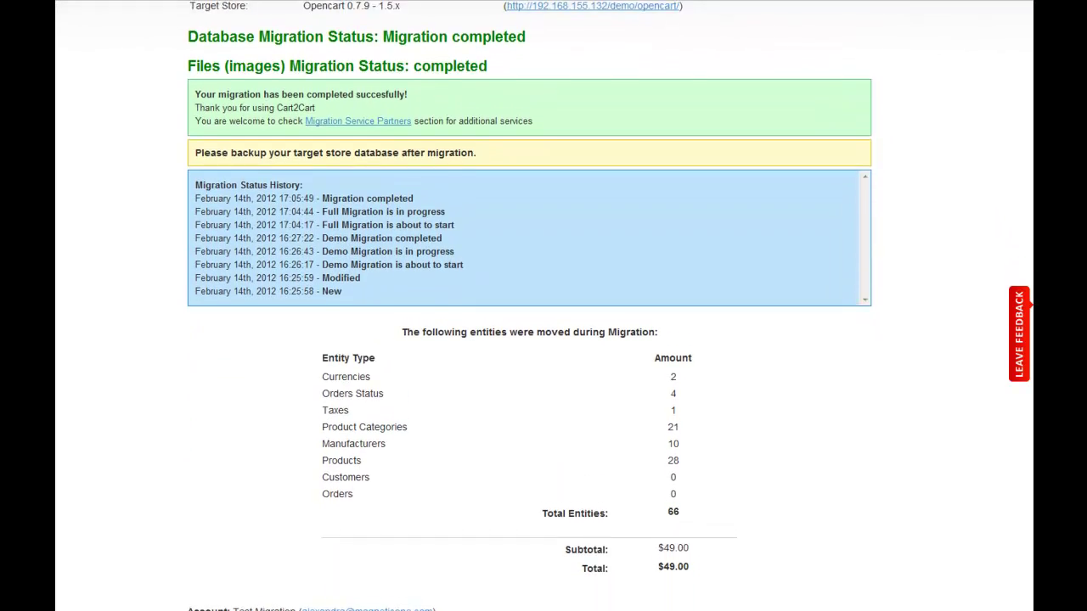
scroll(530, 306, up, 2)
scroll(638, 128, up, 1)
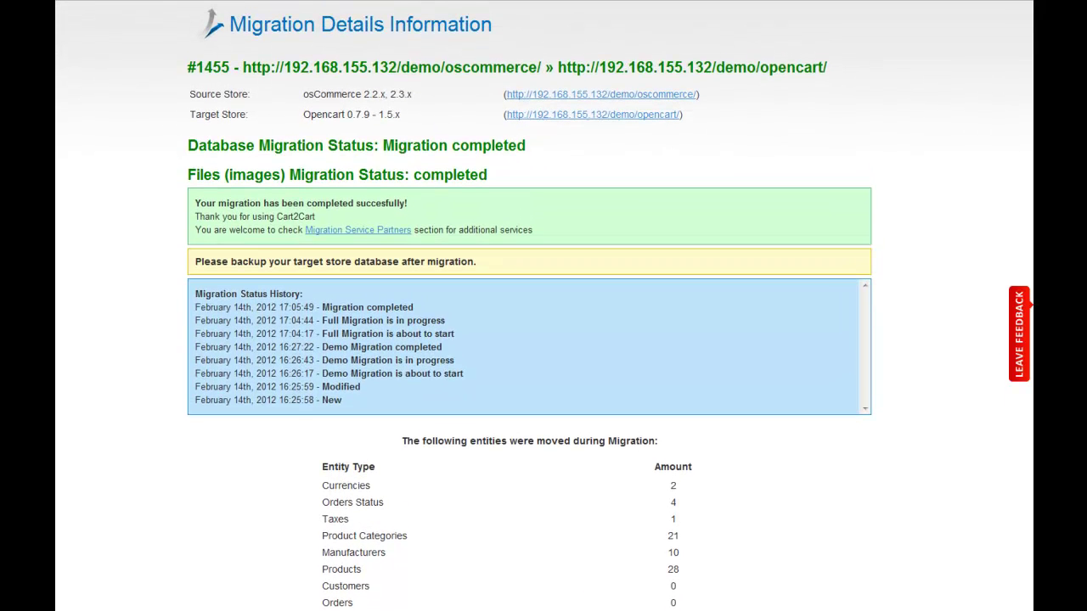
click(628, 114)
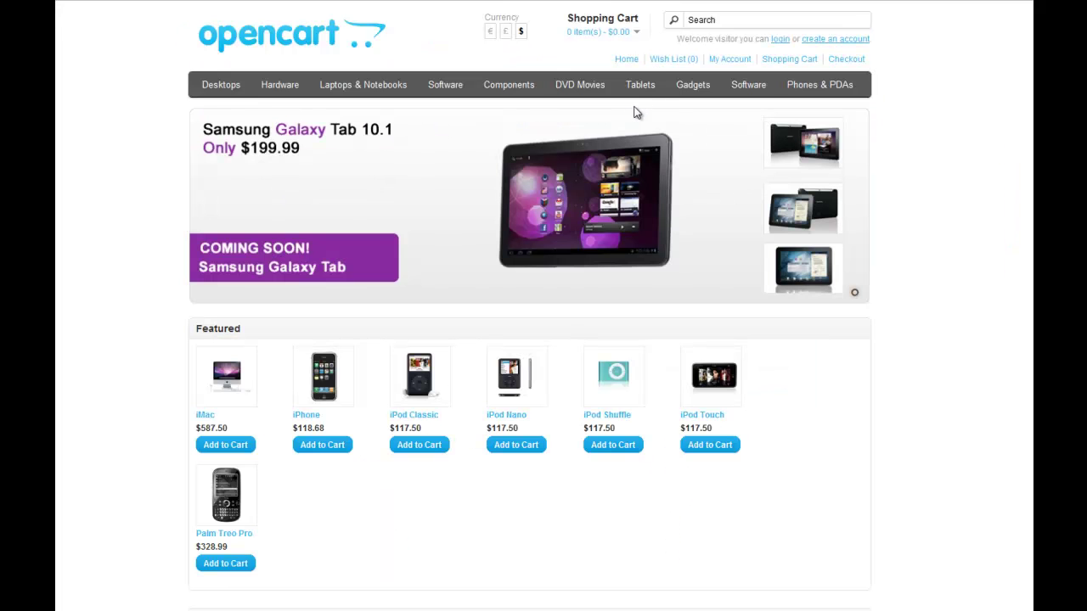
- Browse Phones & PDAs, then the 13 migrated products in Desktops
click(822, 89)
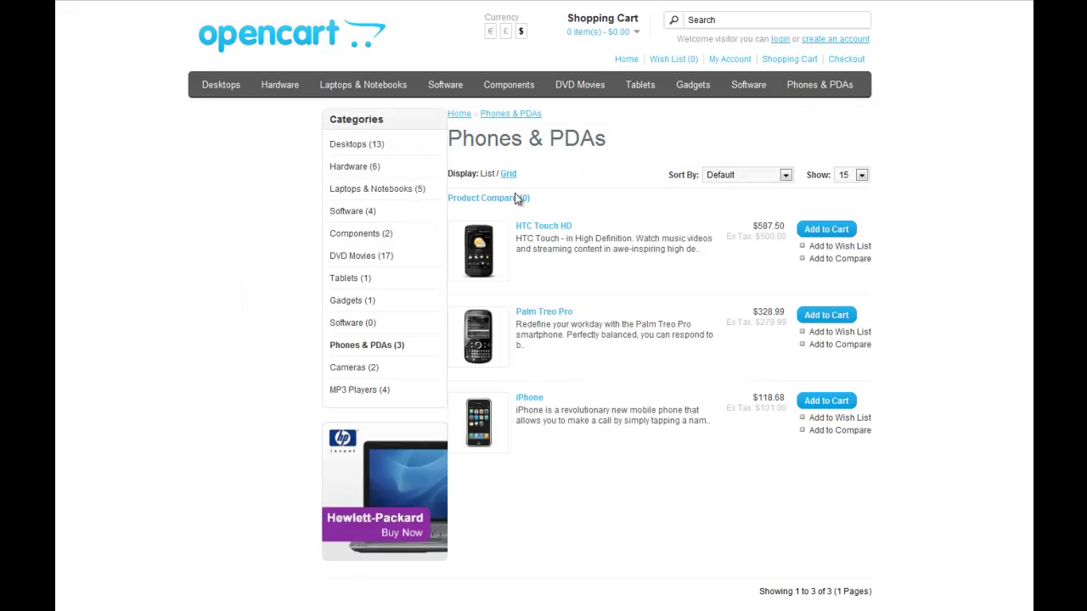
click(357, 144)
scroll(955, 194, down, 5)
scroll(955, 194, up, 2)
scroll(955, 194, up, 3)
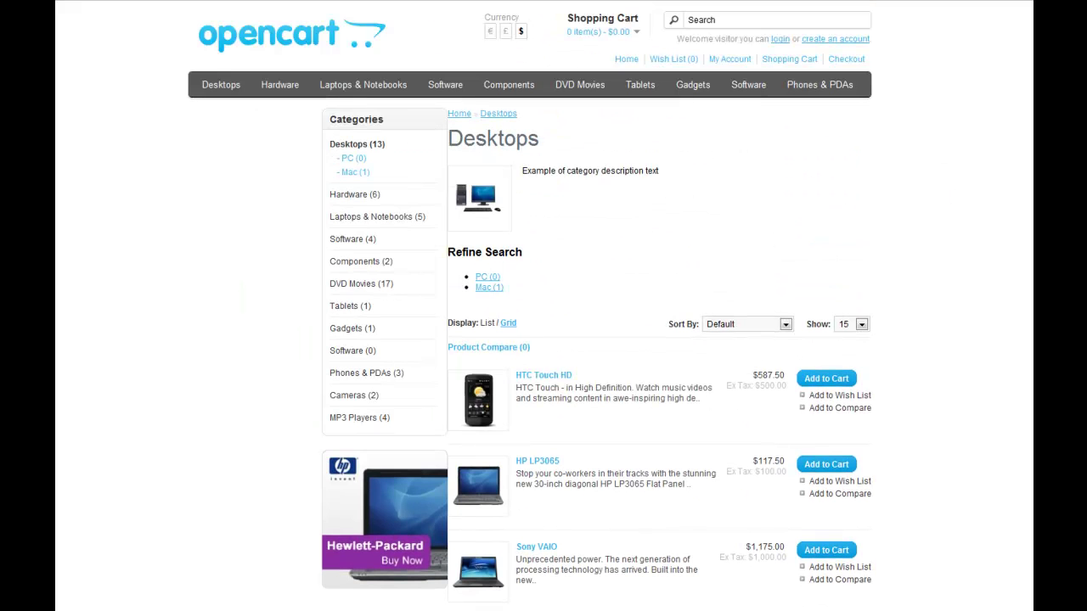